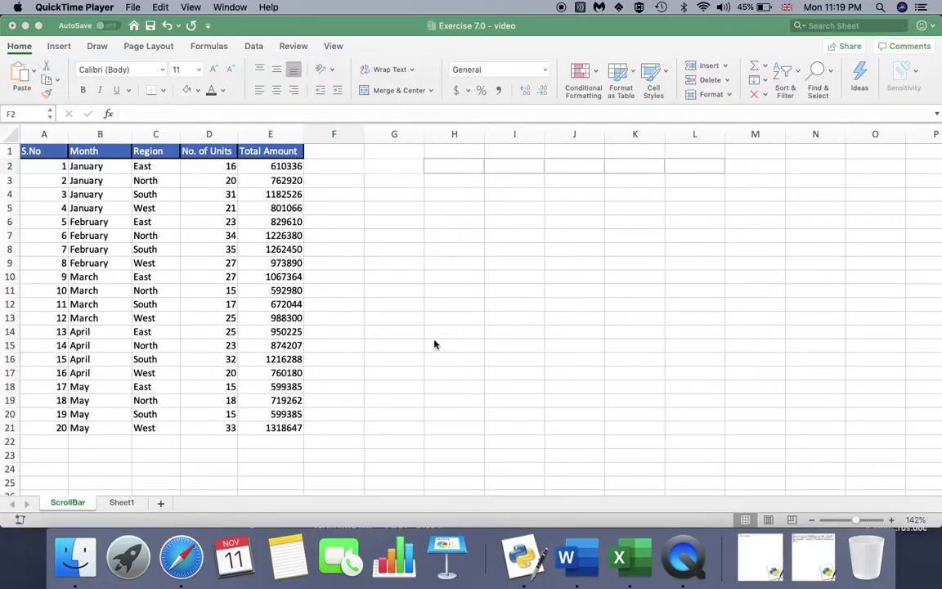
Step: Enable the Developer tab in the Ribbon & Toolbar preferences, save the change and close the preferences
click(379, 42)
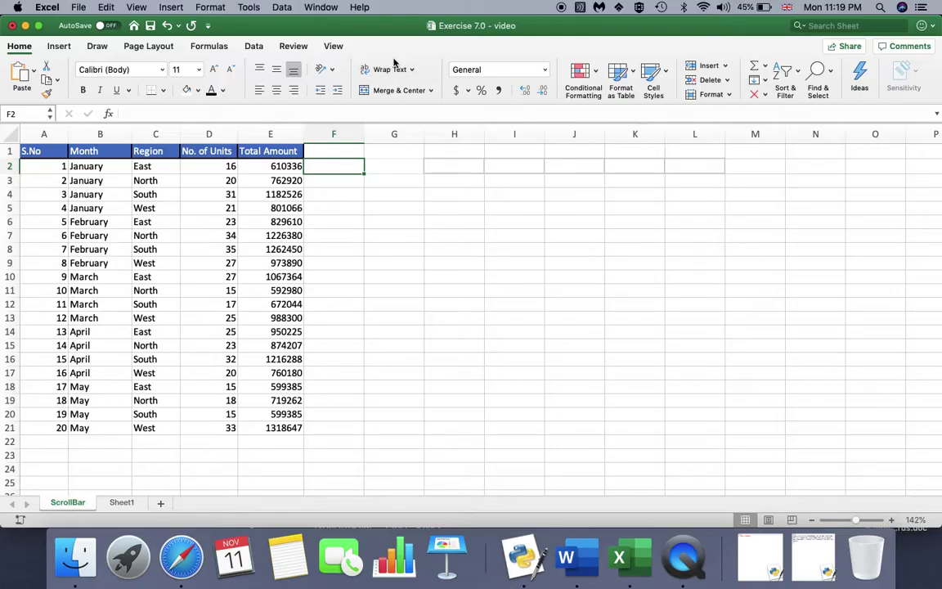
click(47, 8)
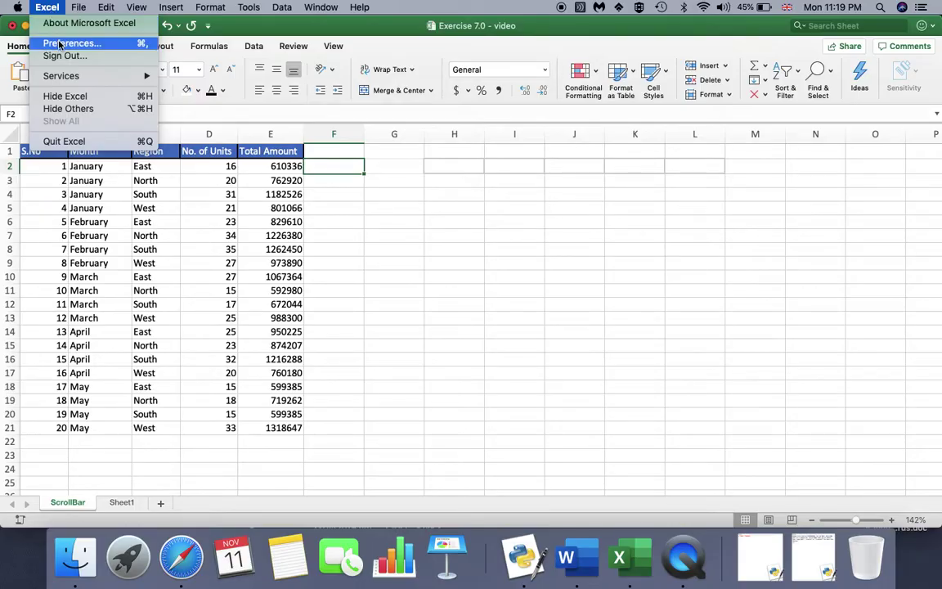
click(58, 44)
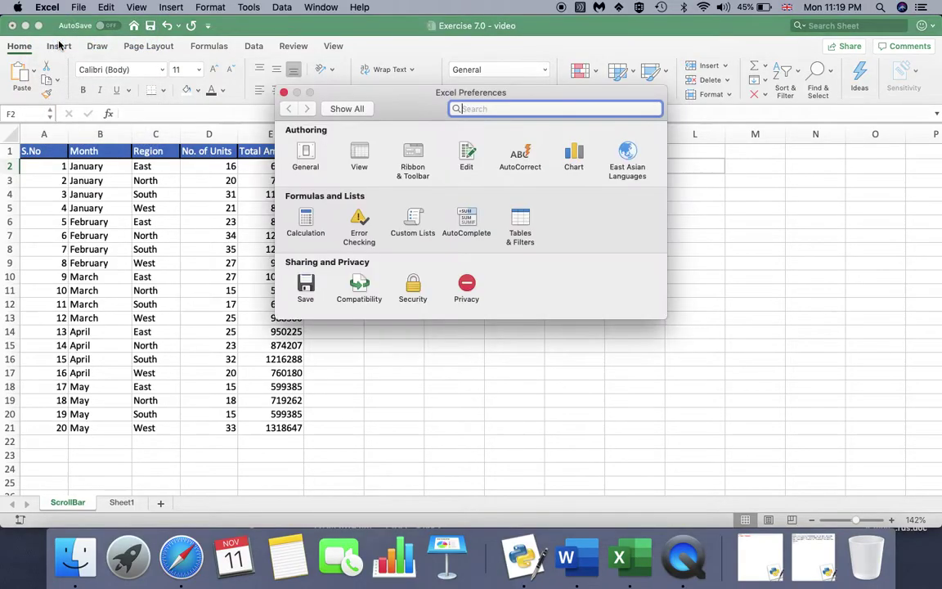
drag(405, 95, 382, 126)
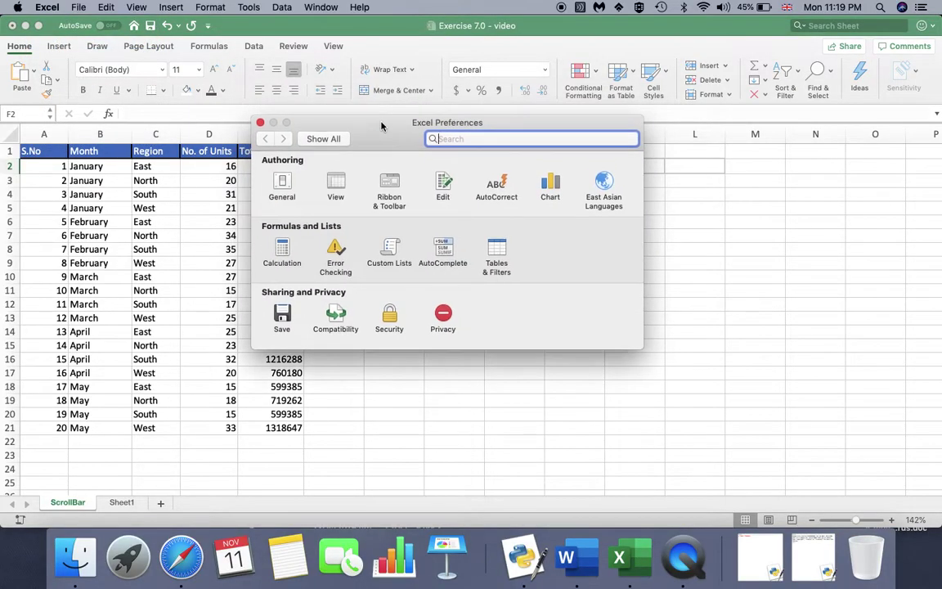
click(391, 184)
drag(391, 138, 370, 71)
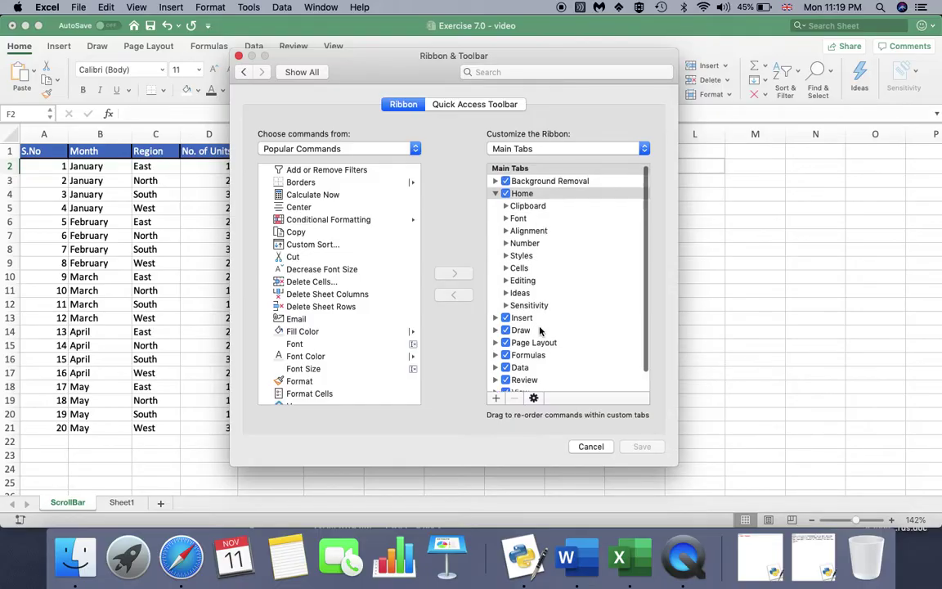
scroll(538, 327, down, 2)
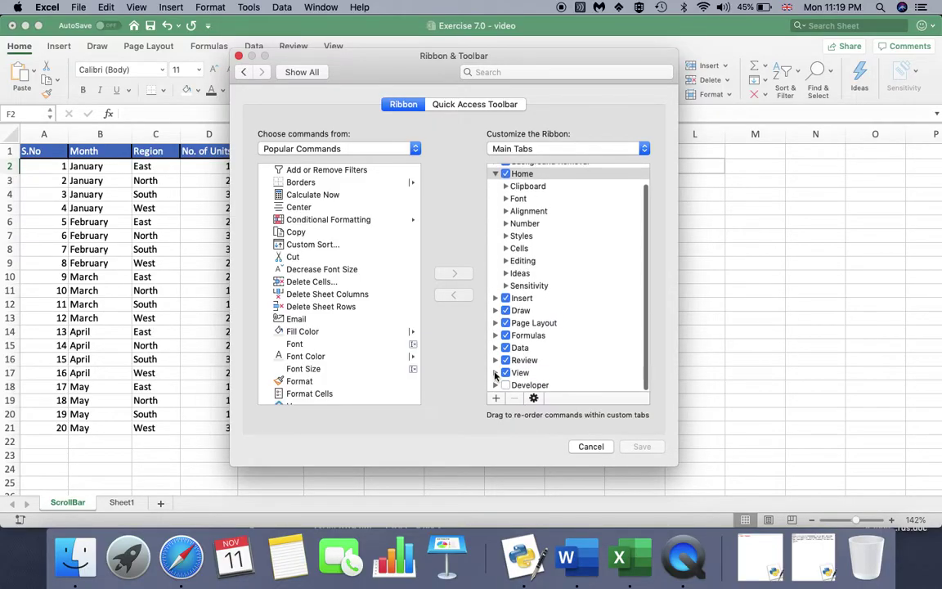
scroll(507, 388, up, 1)
click(506, 386)
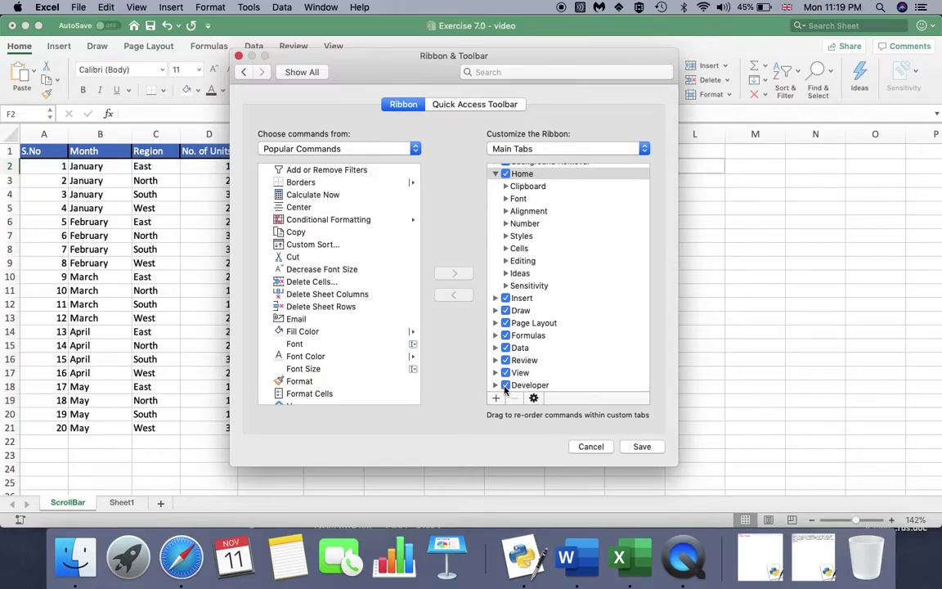
click(642, 448)
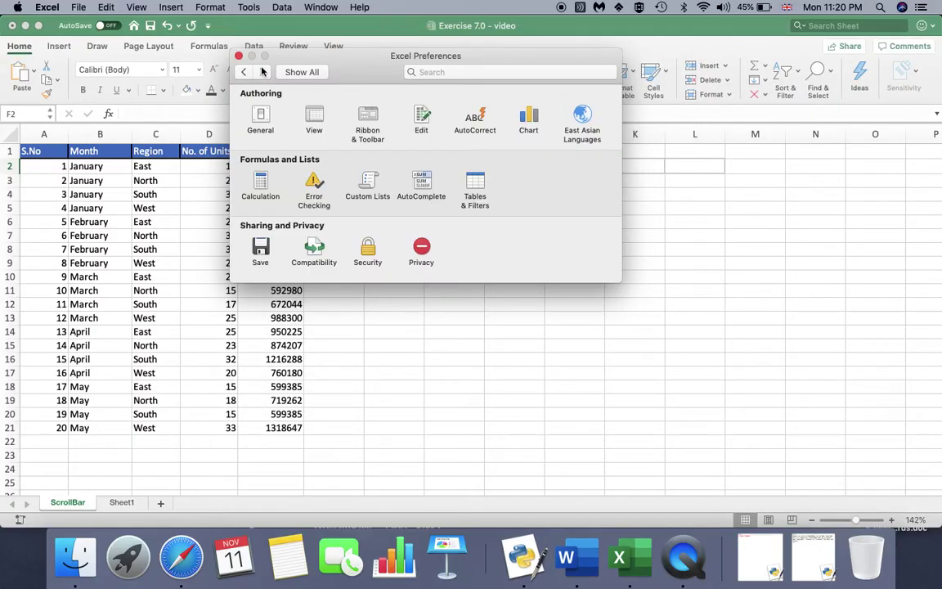
click(238, 57)
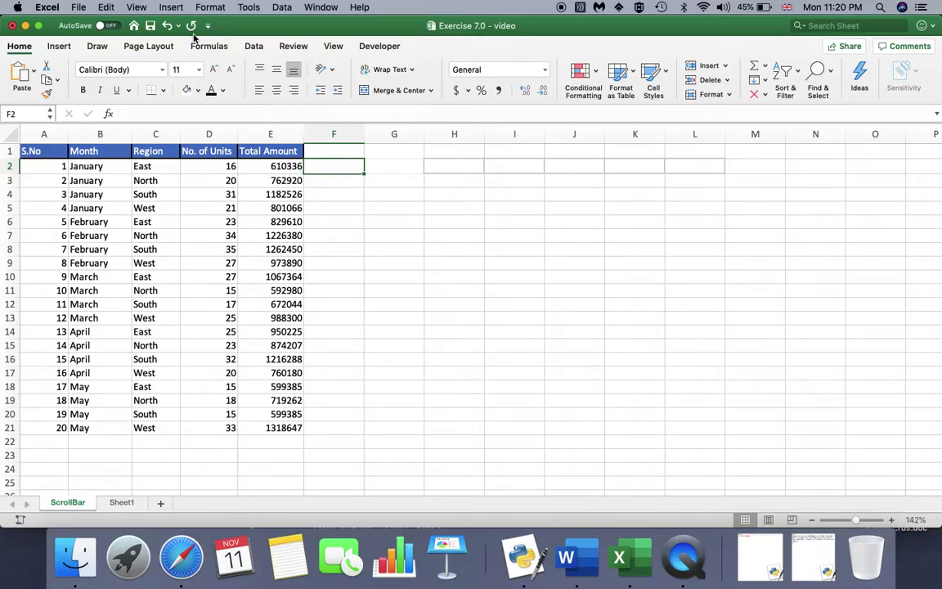
Step: Insert a scroll bar form control and reshape it into a narrow vertical bar in column L, spanning about rows 4 to 17
click(386, 49)
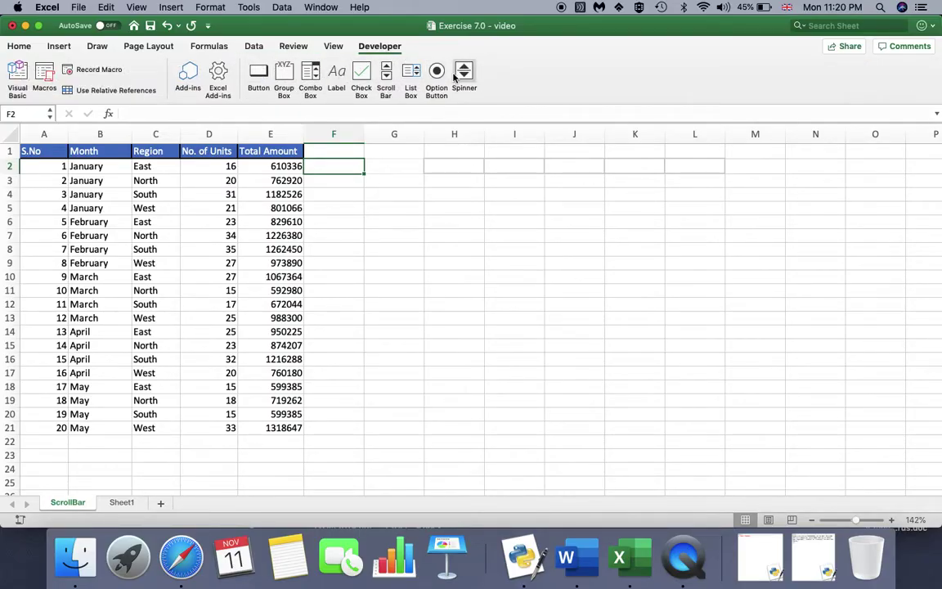
click(385, 63)
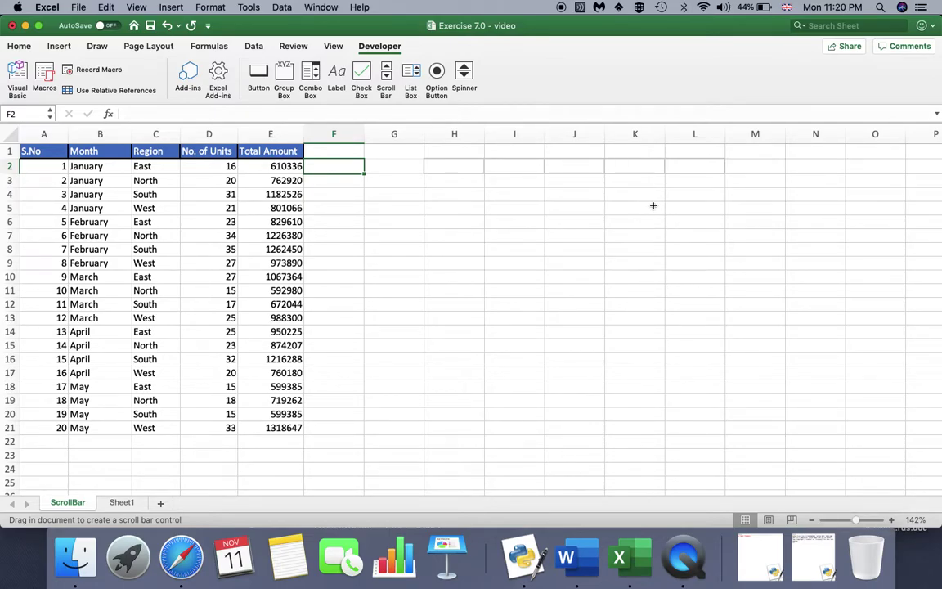
drag(656, 197, 842, 225)
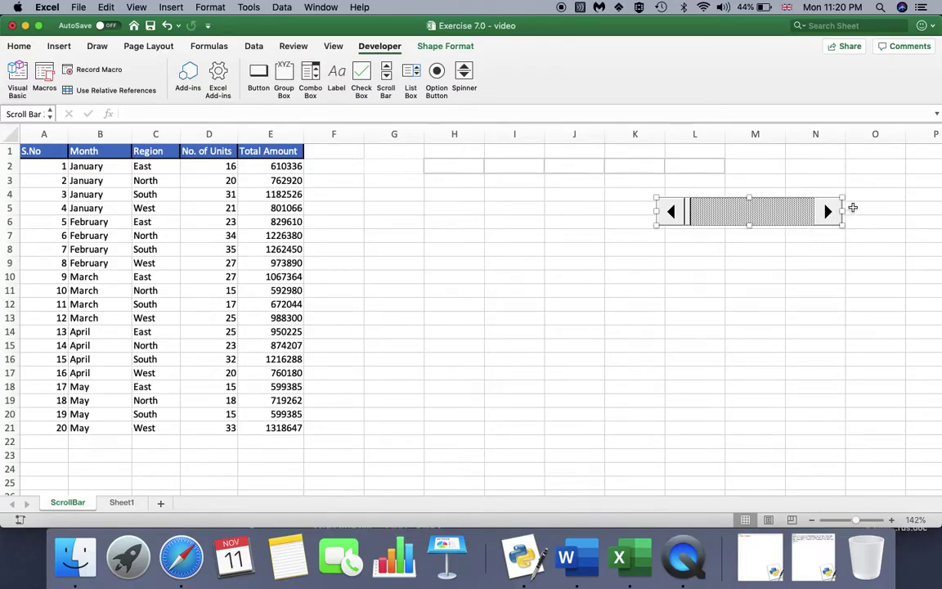
drag(837, 211, 690, 165)
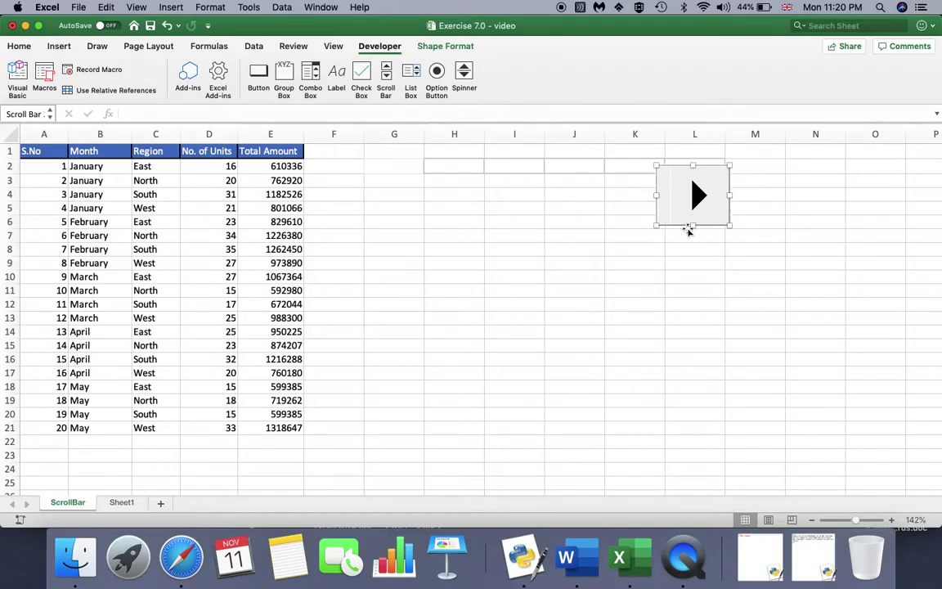
drag(689, 232, 683, 347)
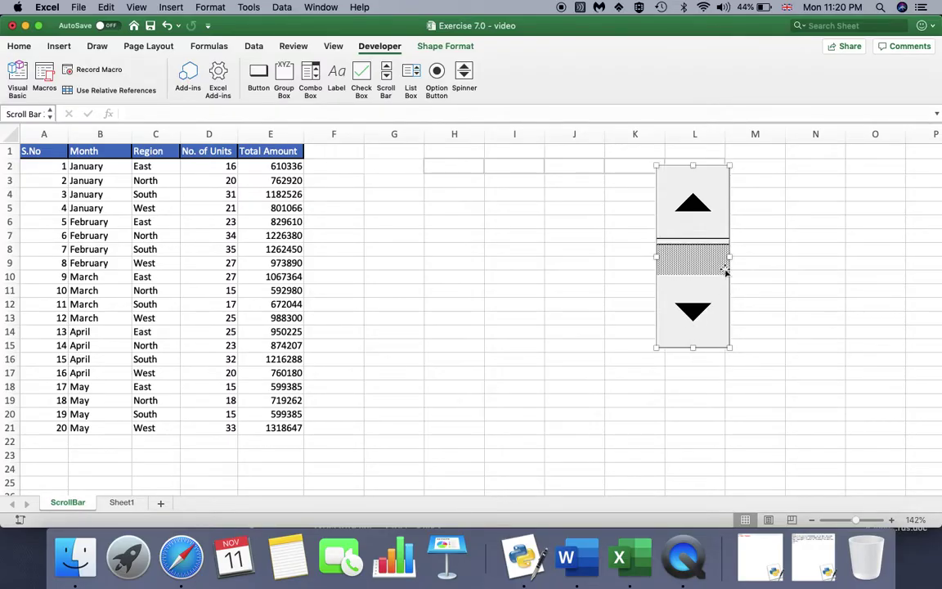
drag(728, 256, 708, 284)
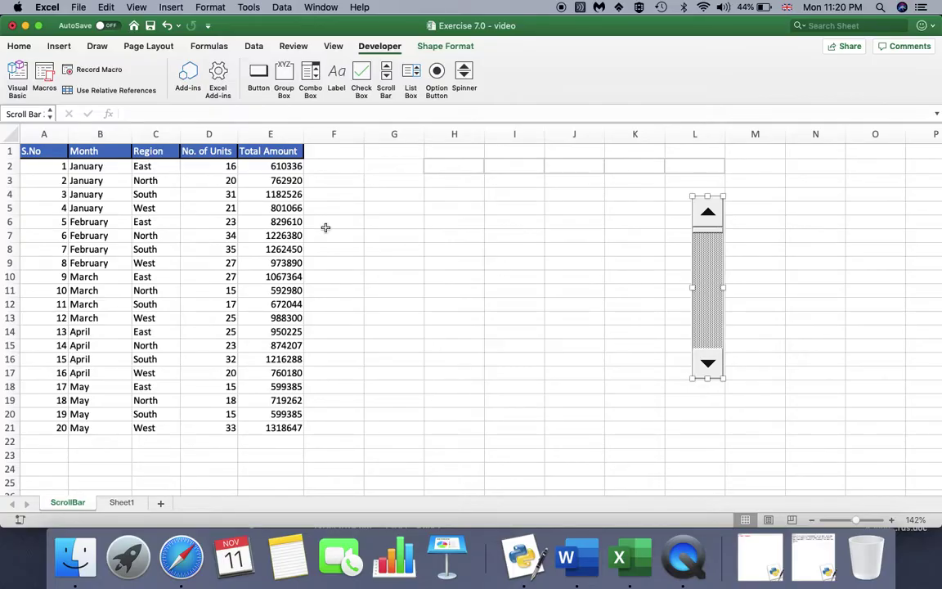
Step: Format the scroll bar control with minimum value 1, maximum value 16 and page change 1, keeping the incremental change at 1
right_click(711, 262)
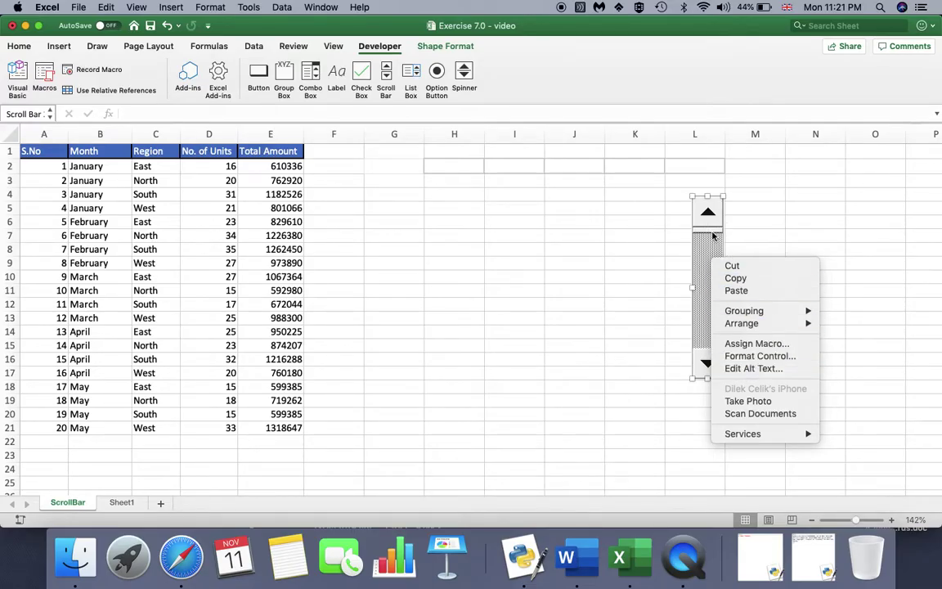
click(743, 359)
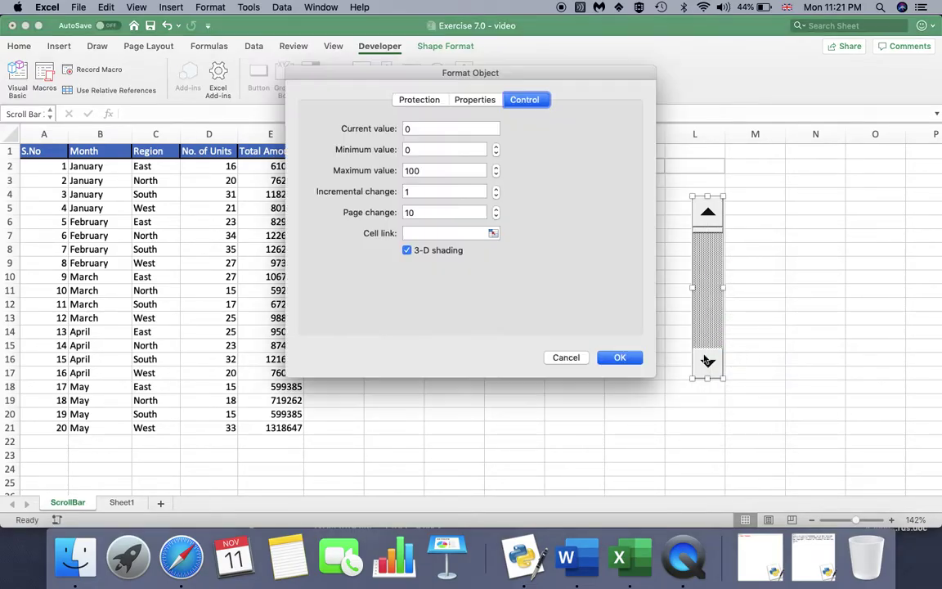
drag(545, 79, 531, 188)
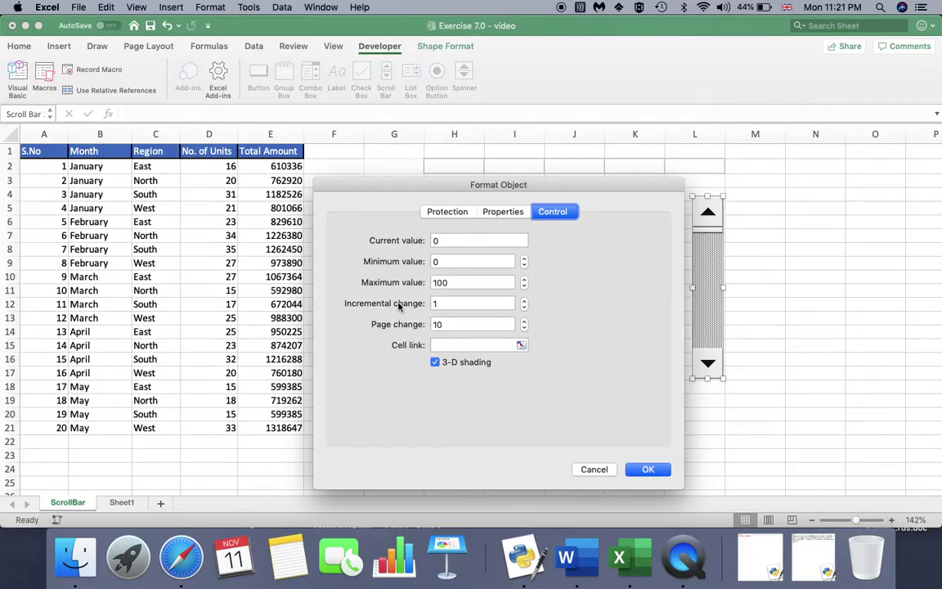
click(440, 261)
text(1)
key(Tab)
text(1)
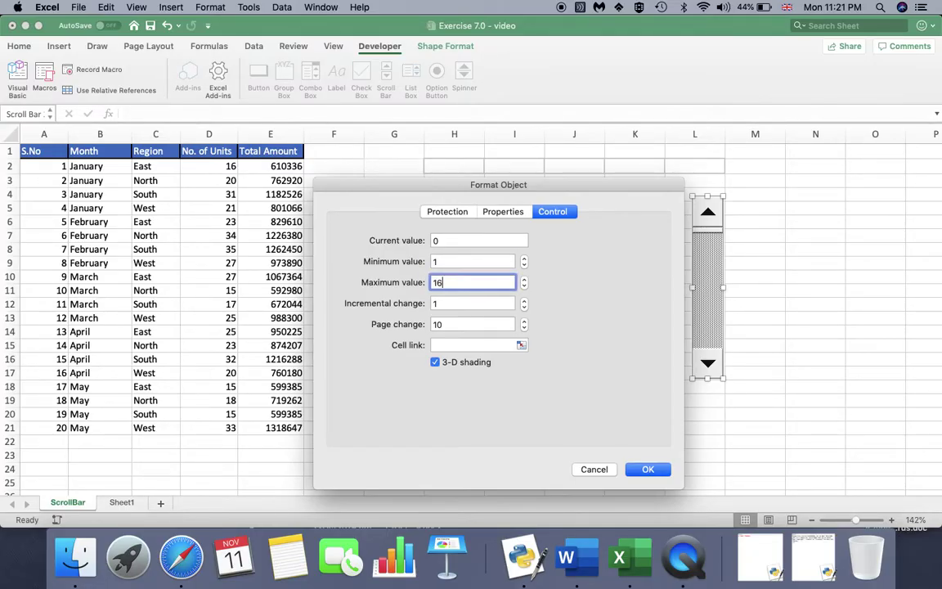
text(6)
key(Tab)
key(Tab)
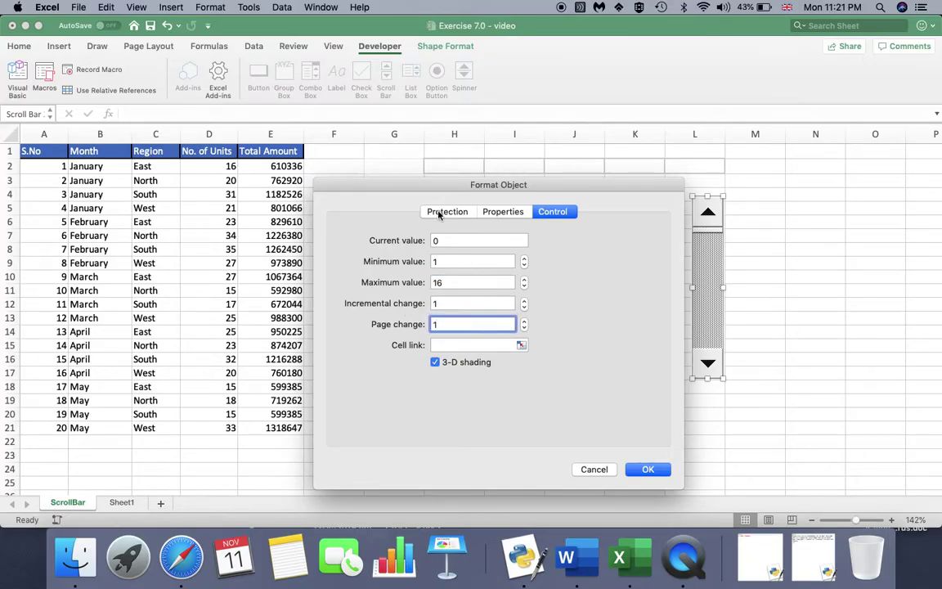
Step: Link the scroll bar to cell $F$2 and apply the control settings
drag(386, 183, 502, 182)
click(637, 343)
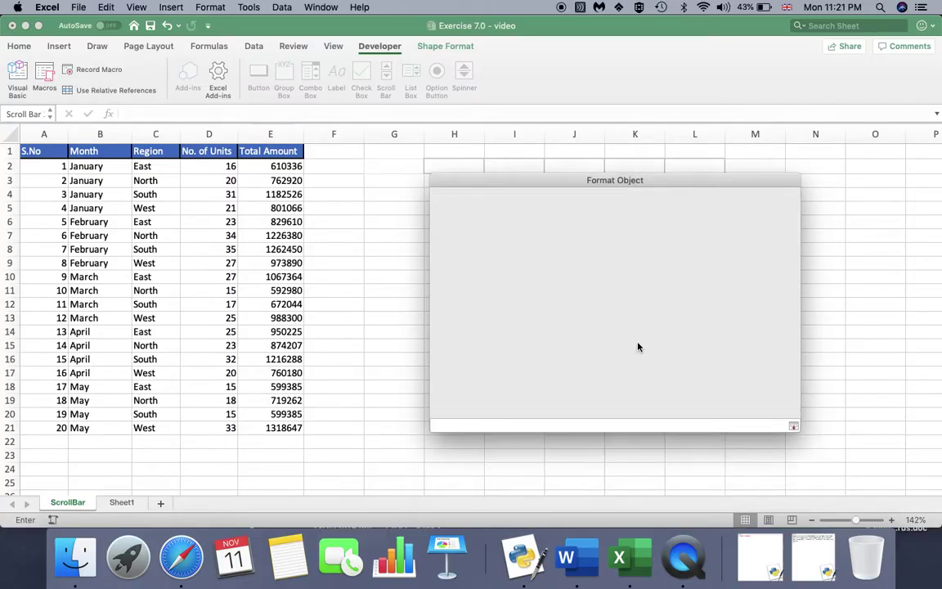
click(355, 163)
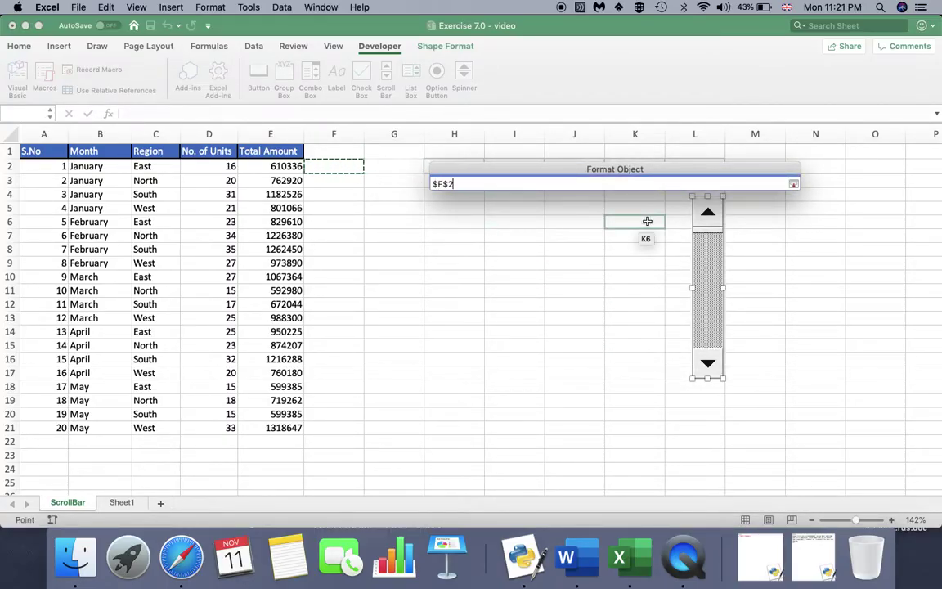
key(Return)
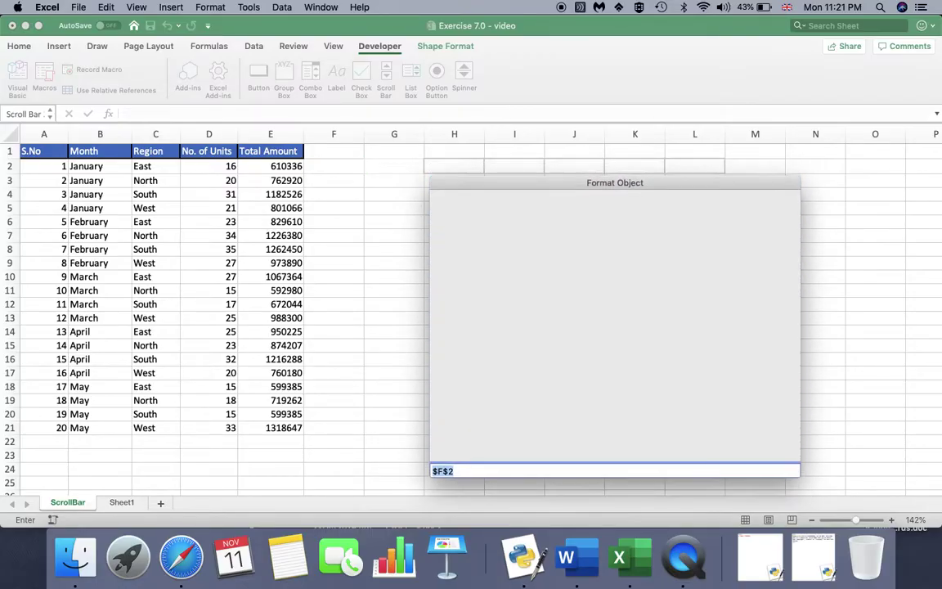
click(763, 468)
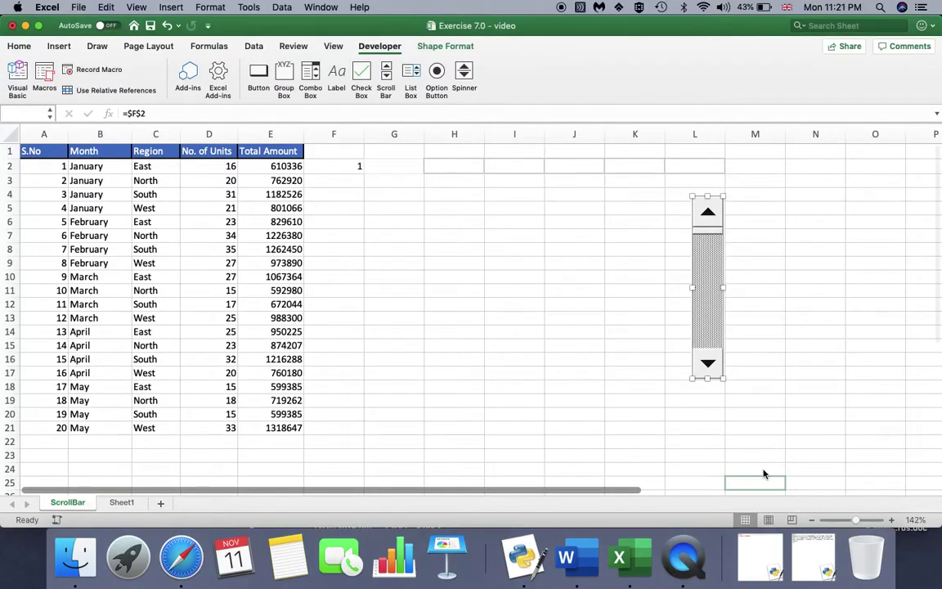
Step: Test the scroll bar by stepping it down ten times and partway back up, checking the linked value in F2
click(738, 263)
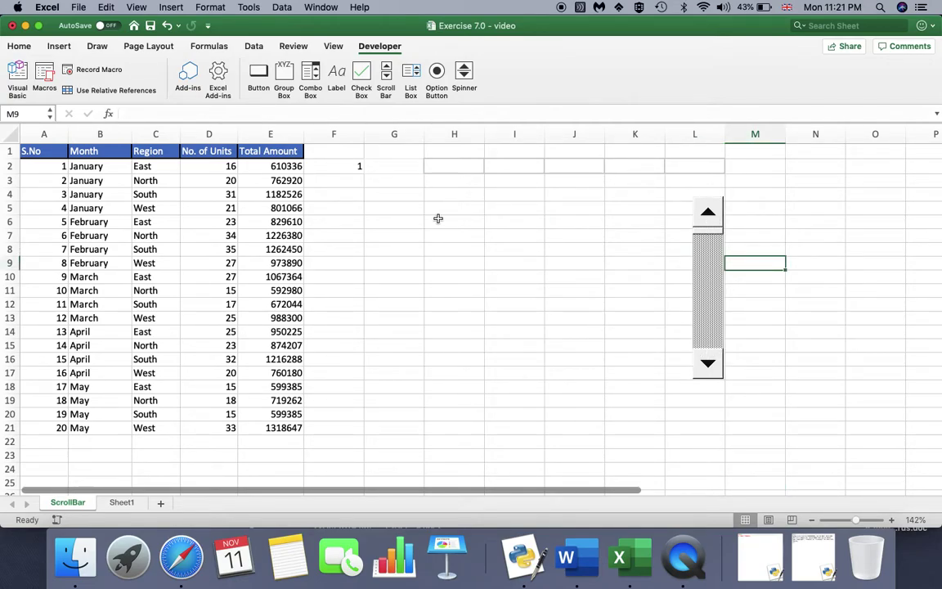
click(708, 365)
click(708, 365)
click(708, 365)
click(708, 364)
click(708, 365)
click(708, 364)
click(708, 365)
click(708, 364)
click(708, 364)
click(708, 365)
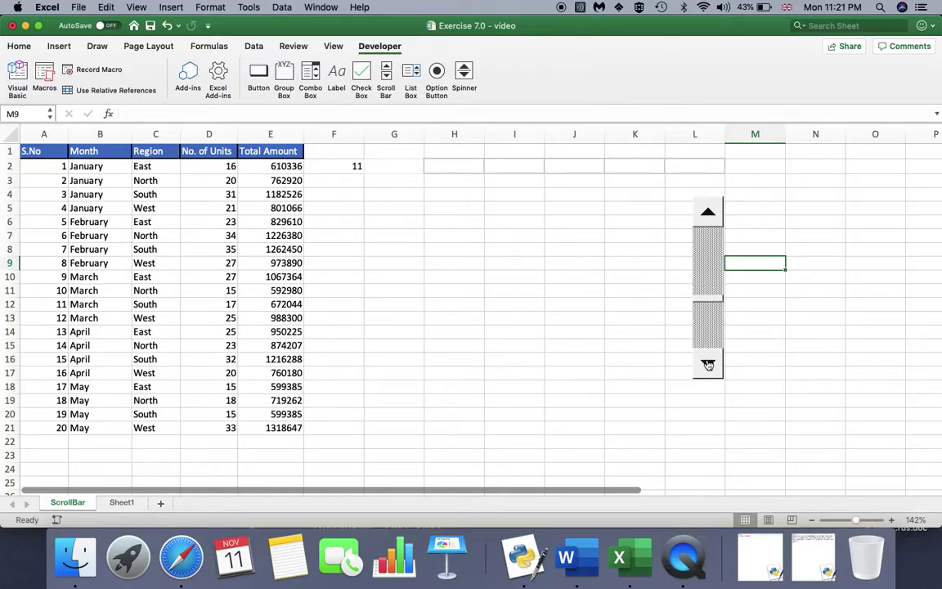
click(708, 211)
click(708, 228)
click(709, 227)
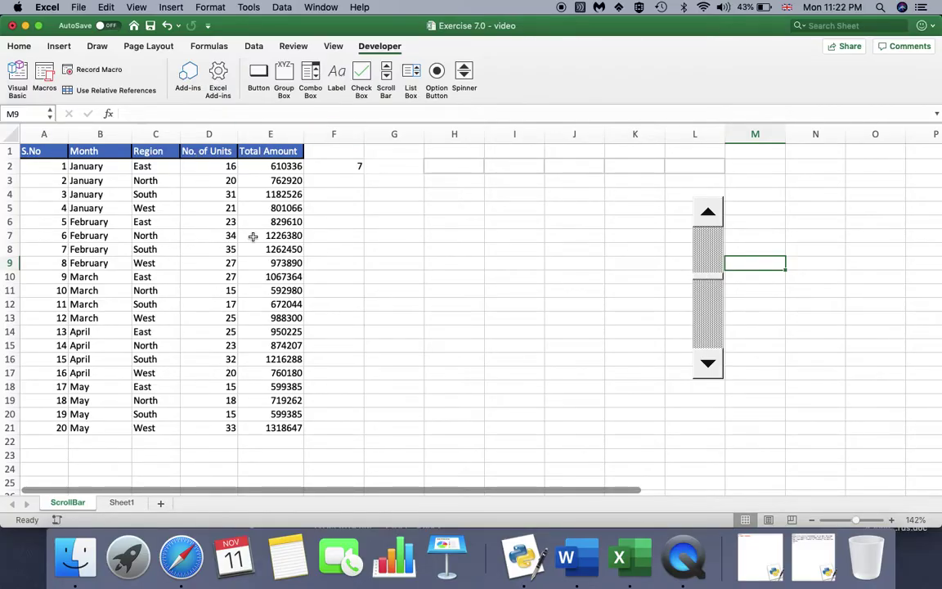
Step: Copy the header row A1:E1 and paste it into H2:L2
drag(37, 148, 288, 154)
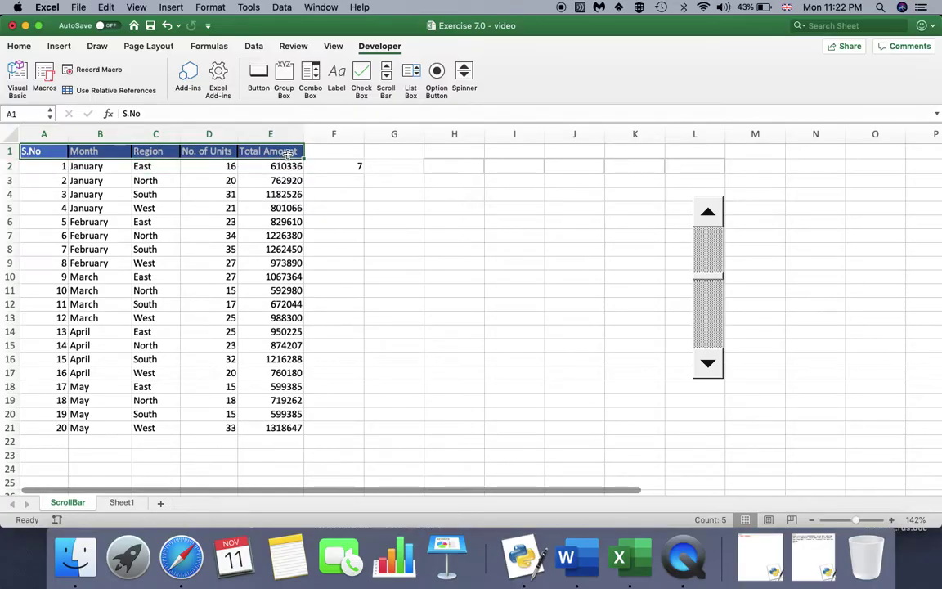
key(super+c)
click(449, 170)
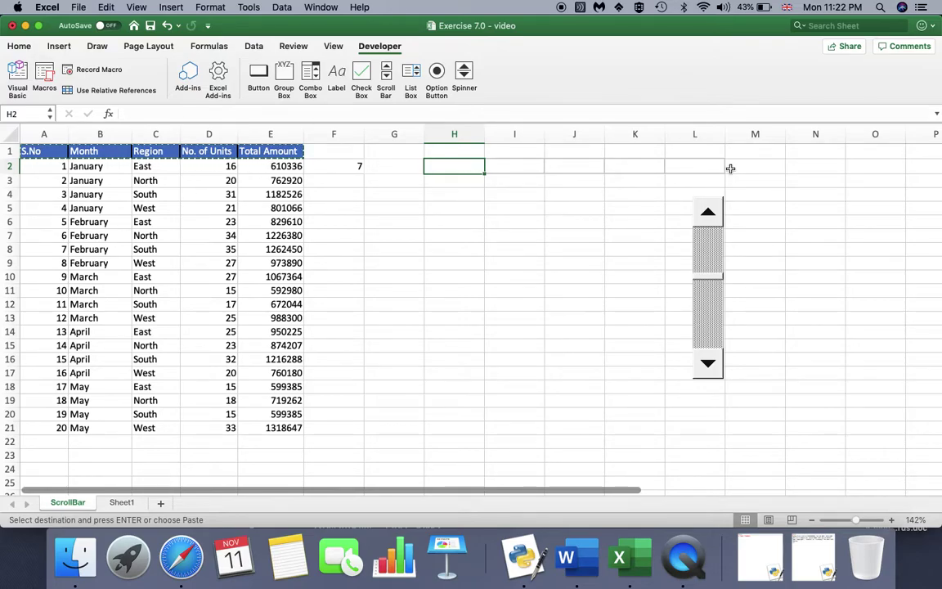
key(super+v)
Step: Move the scroll bar to column M, just below and beside the Total Amount header of the new table
click(715, 249)
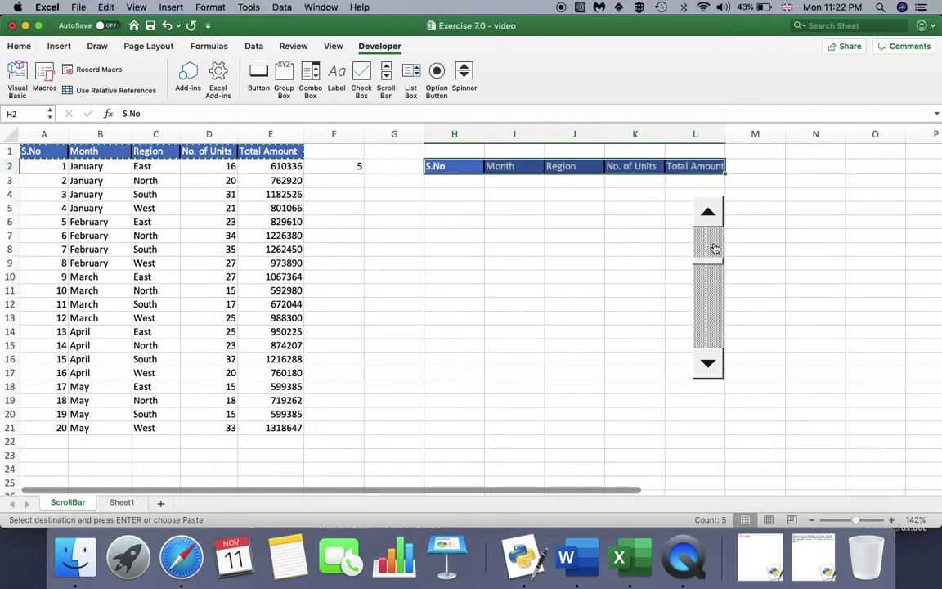
right_click(715, 247)
key(Escape)
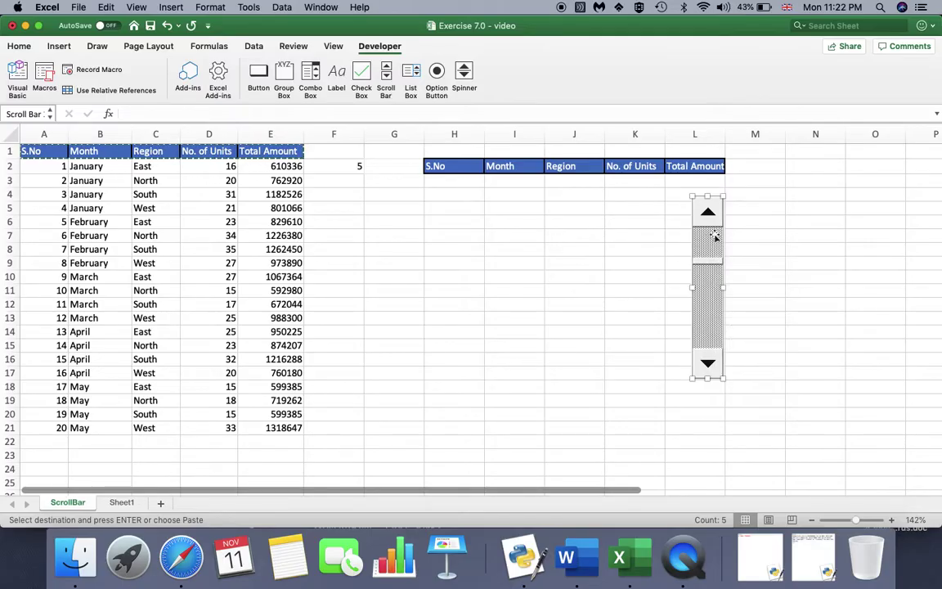
drag(714, 234, 747, 210)
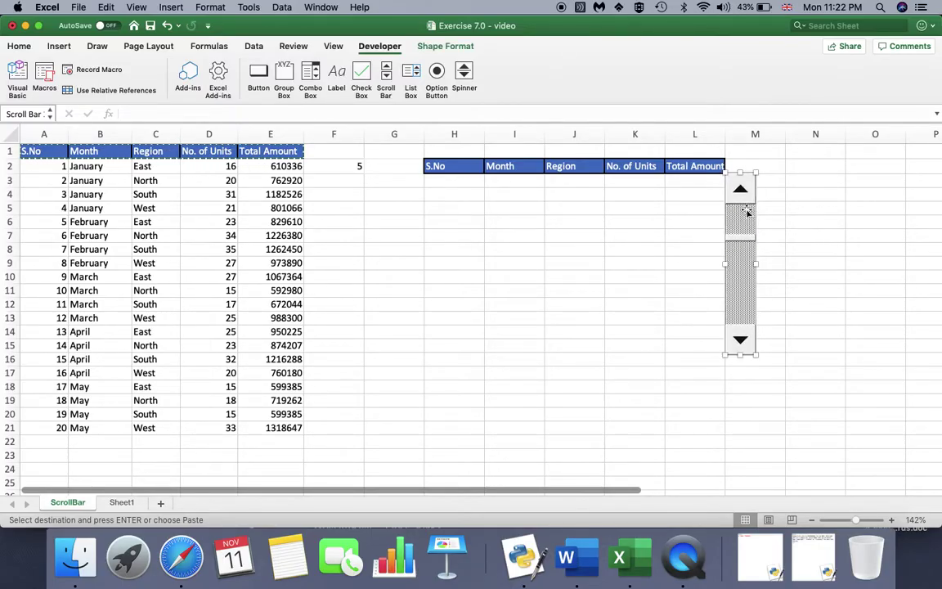
Step: Enter the formula =OFFSET(A1, $F$2, 0) in cell H3, under the new table's S.No header
click(453, 182)
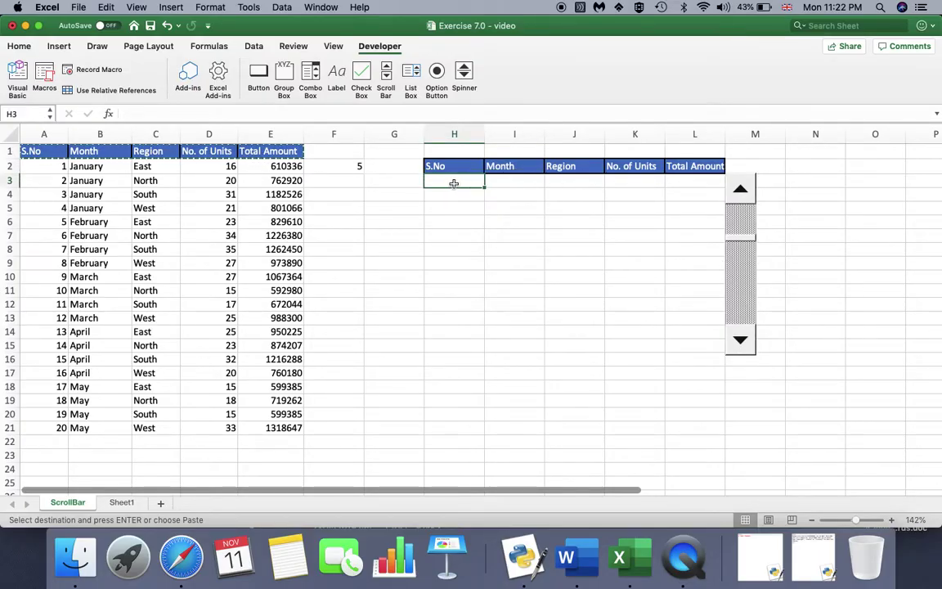
double_click(452, 182)
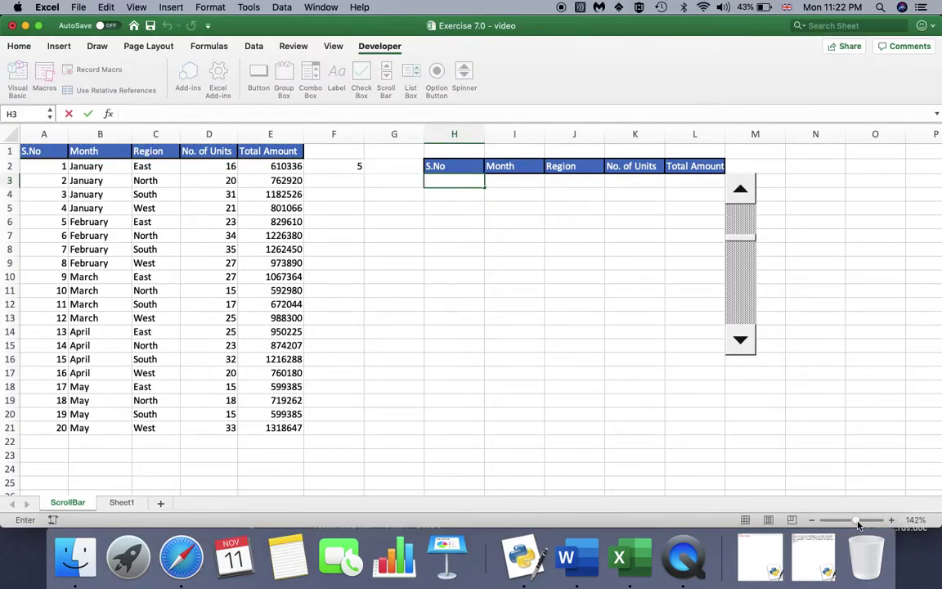
click(455, 179)
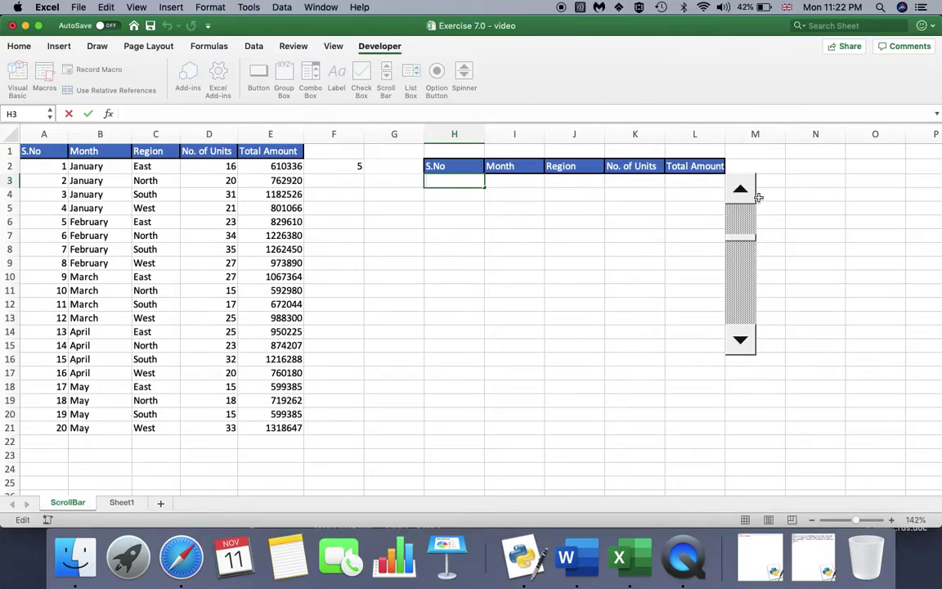
text(=OFF)
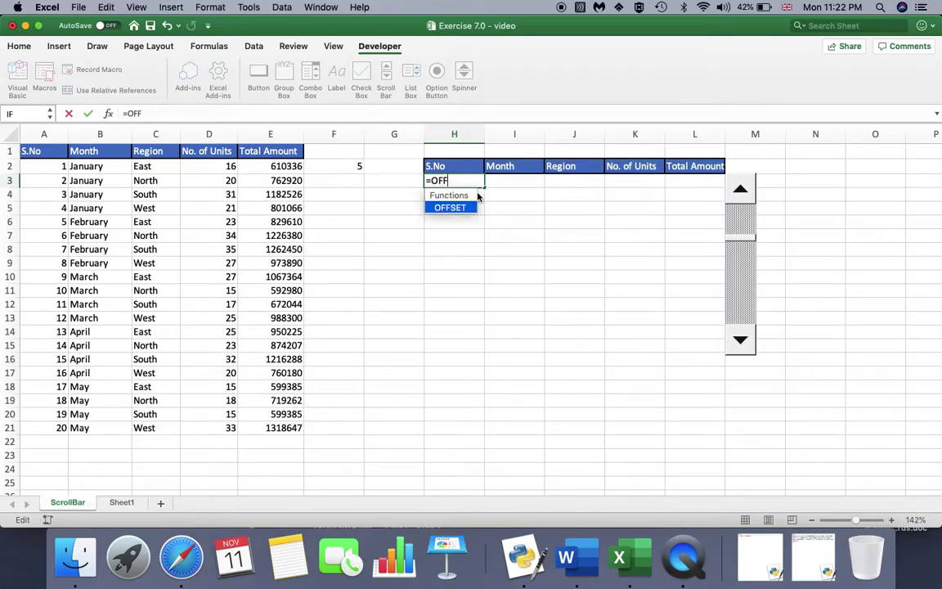
text(SET()
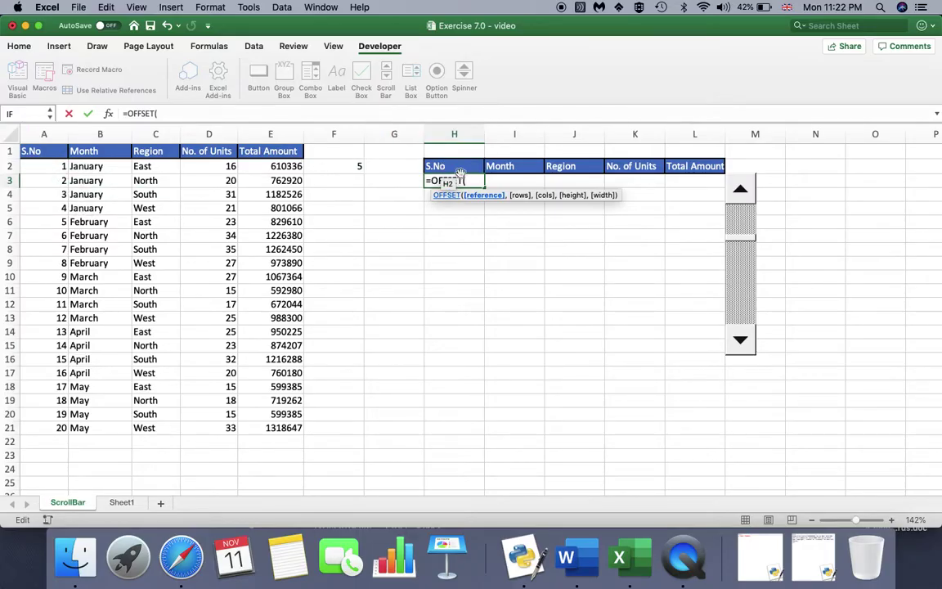
click(38, 152)
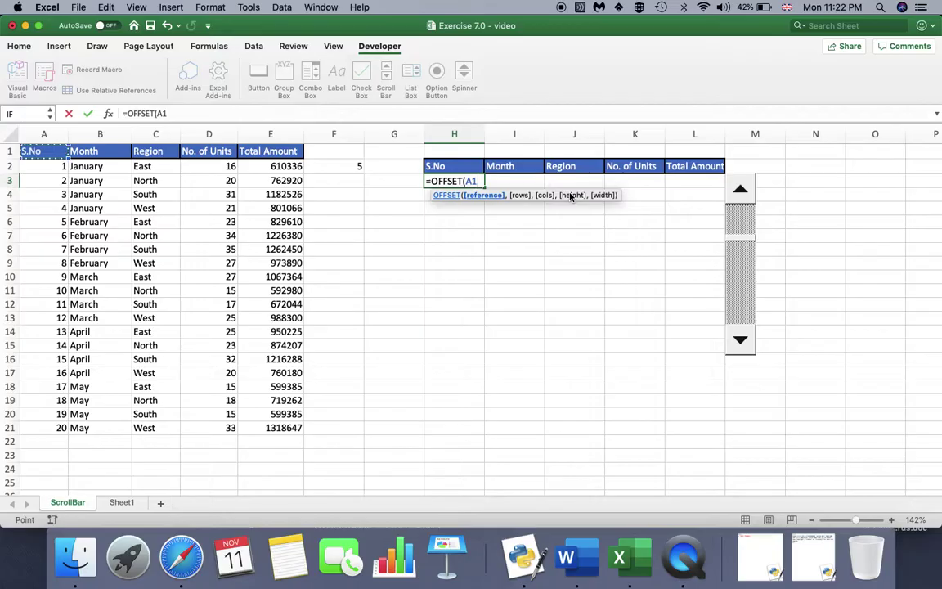
text(,)
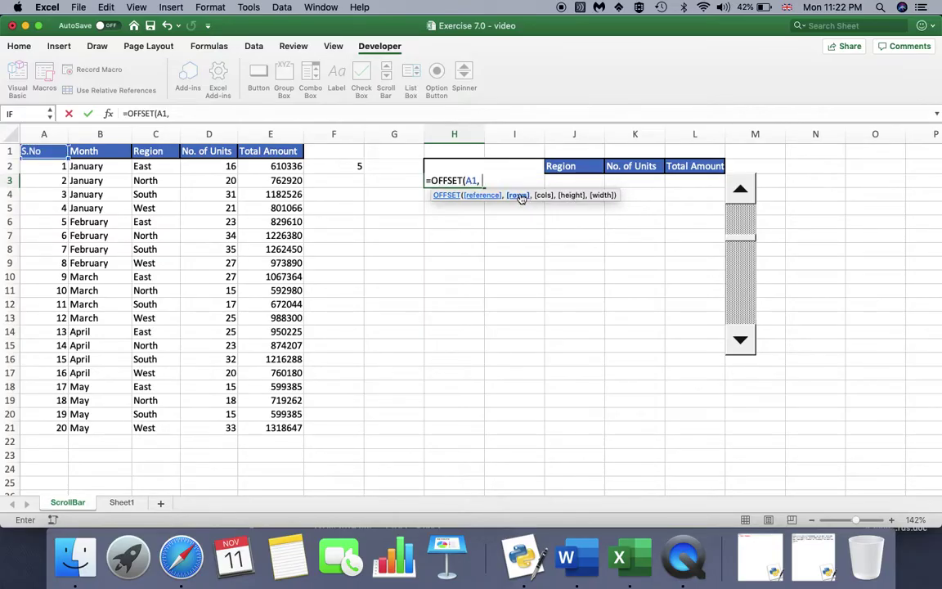
click(348, 166)
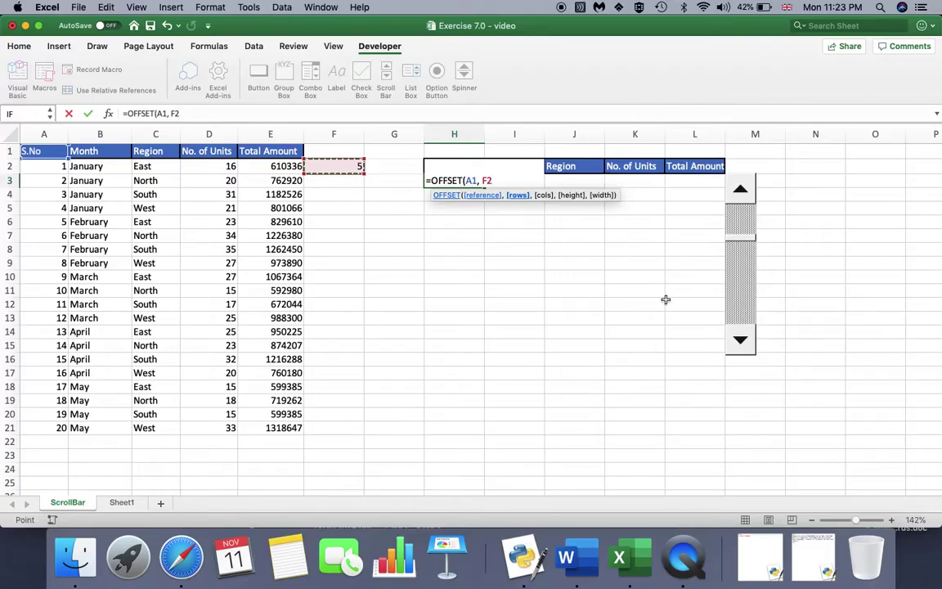
click(483, 180)
text($2)
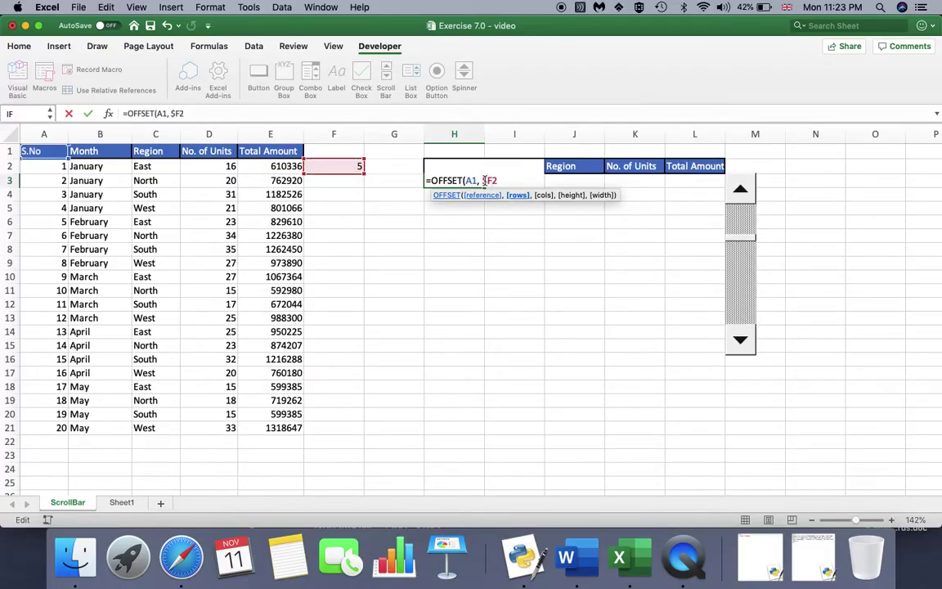
text(,)
text(0))
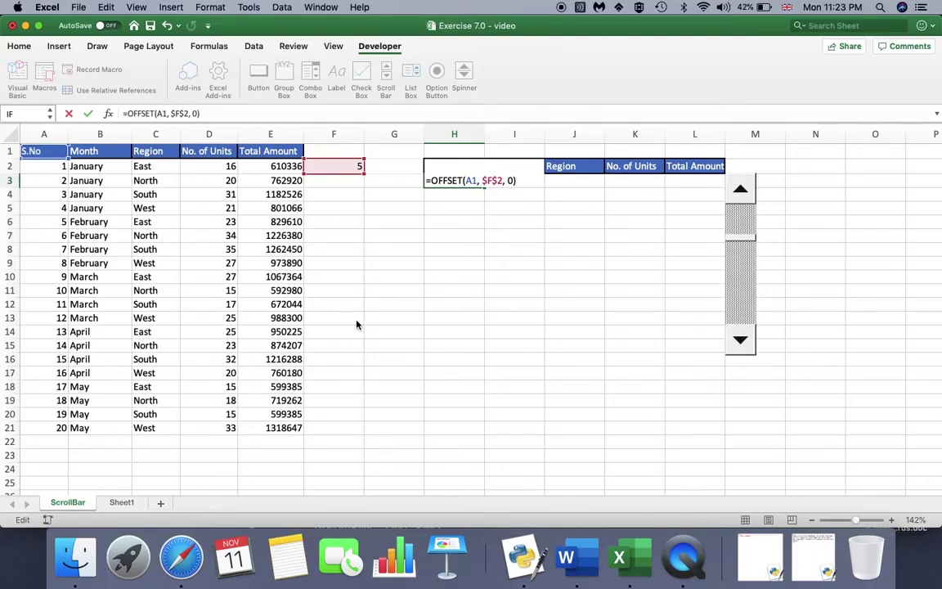
key(Return)
Step: Fill the OFFSET formula from H3 down to H7 and across row 3 to L3
click(465, 182)
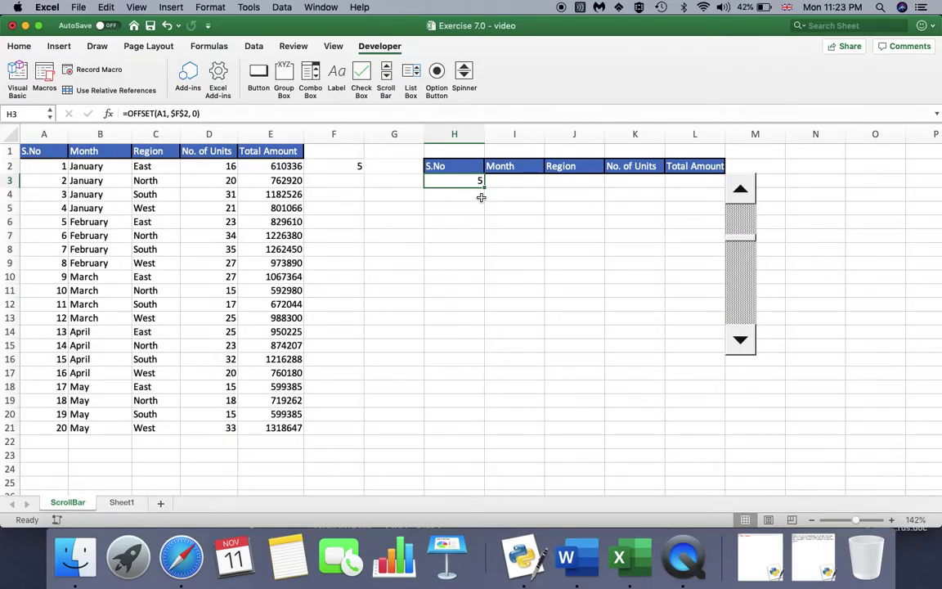
drag(484, 188, 478, 236)
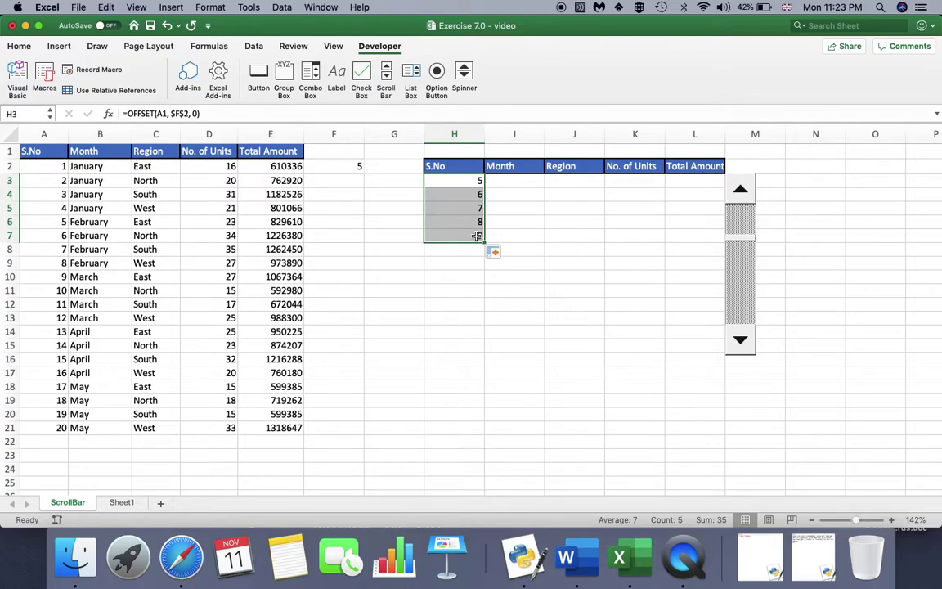
click(450, 182)
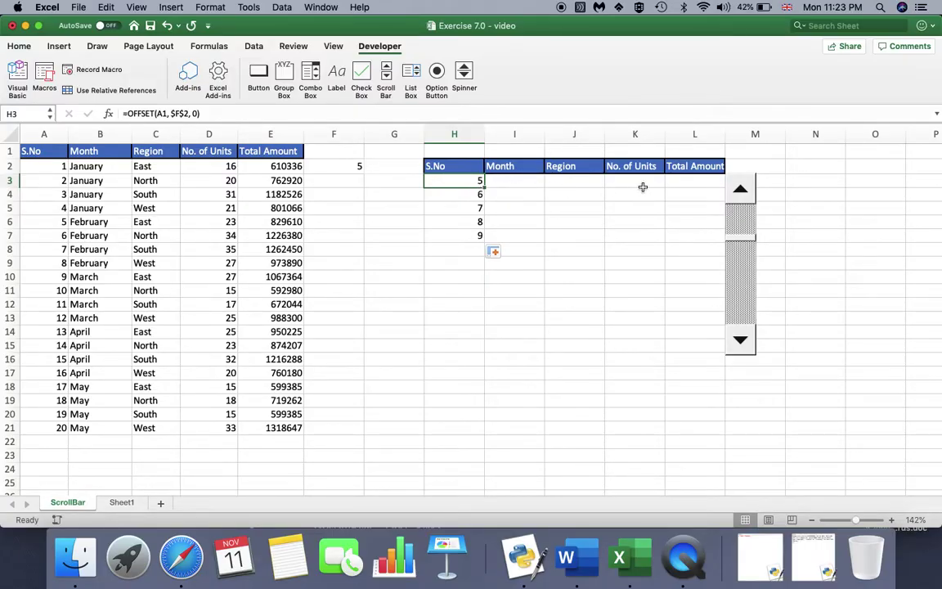
click(484, 188)
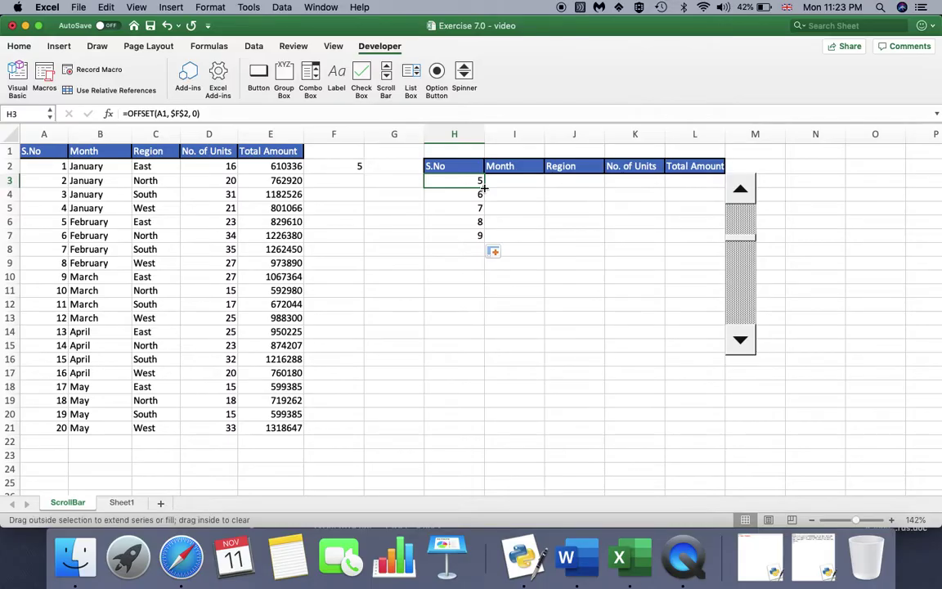
drag(484, 188, 706, 189)
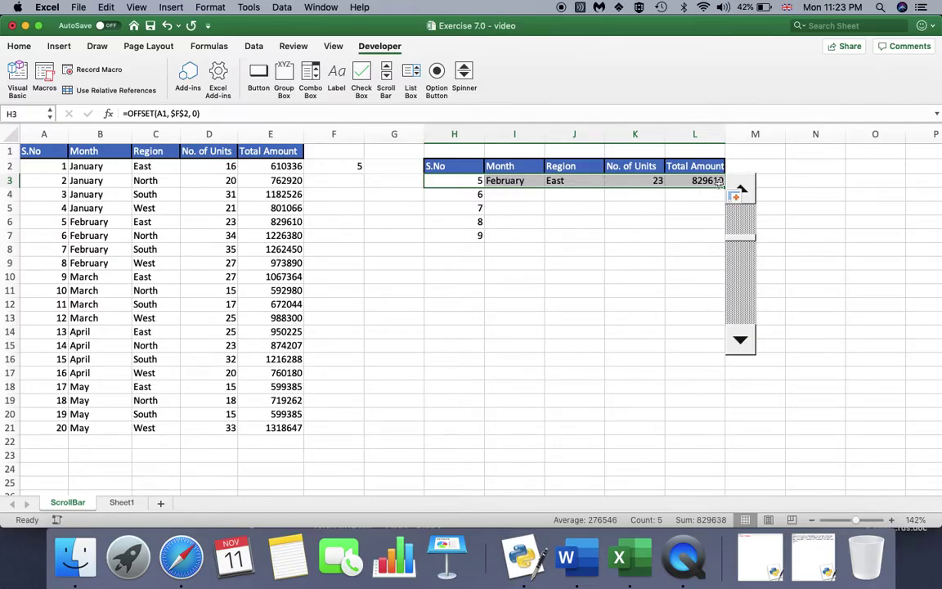
Step: Fill the Month, Region, No. of Units and Total Amount formulas in I3:L3 down to row 7
click(530, 181)
drag(544, 187, 544, 239)
click(583, 181)
drag(604, 188, 604, 238)
click(612, 181)
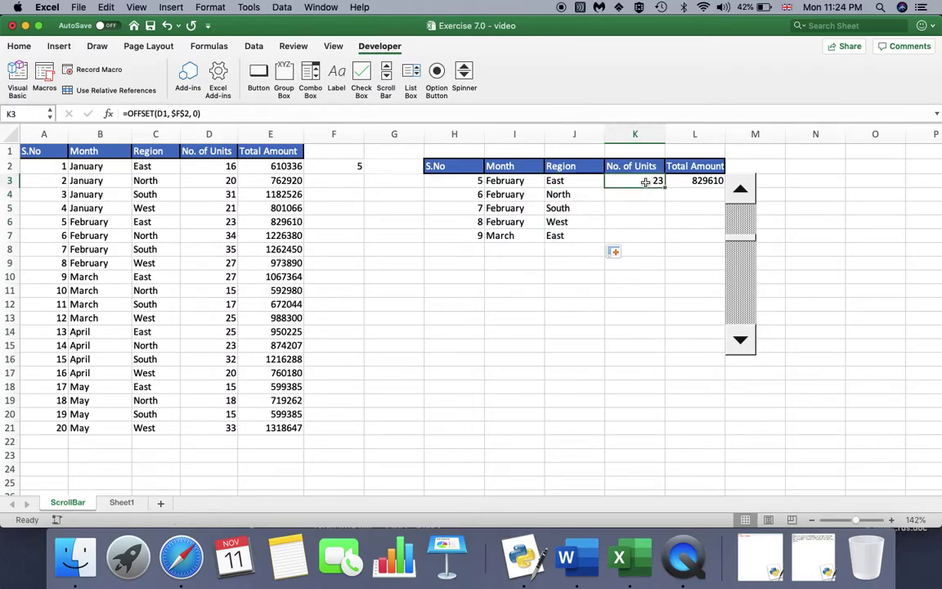
drag(665, 188, 663, 243)
click(695, 181)
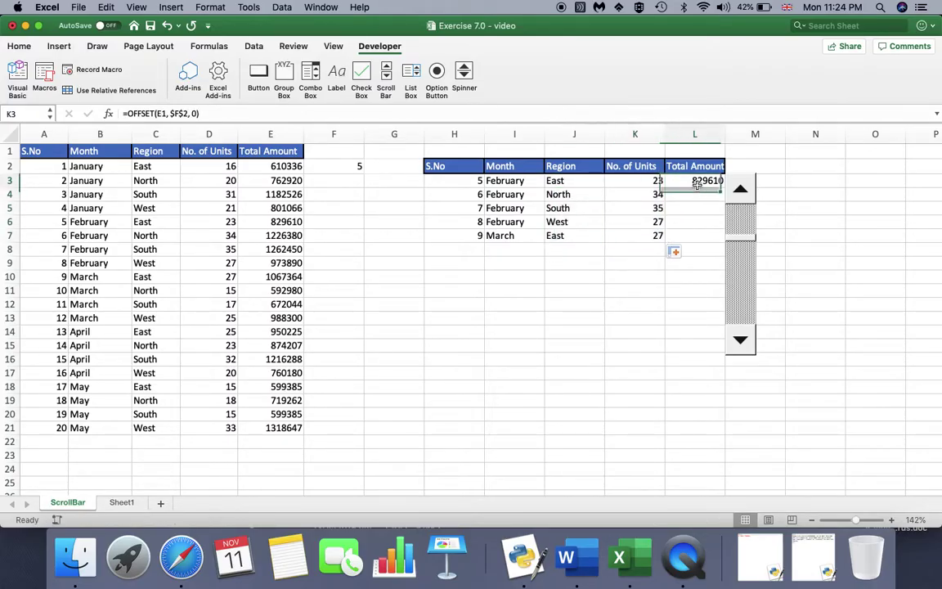
drag(723, 189, 726, 236)
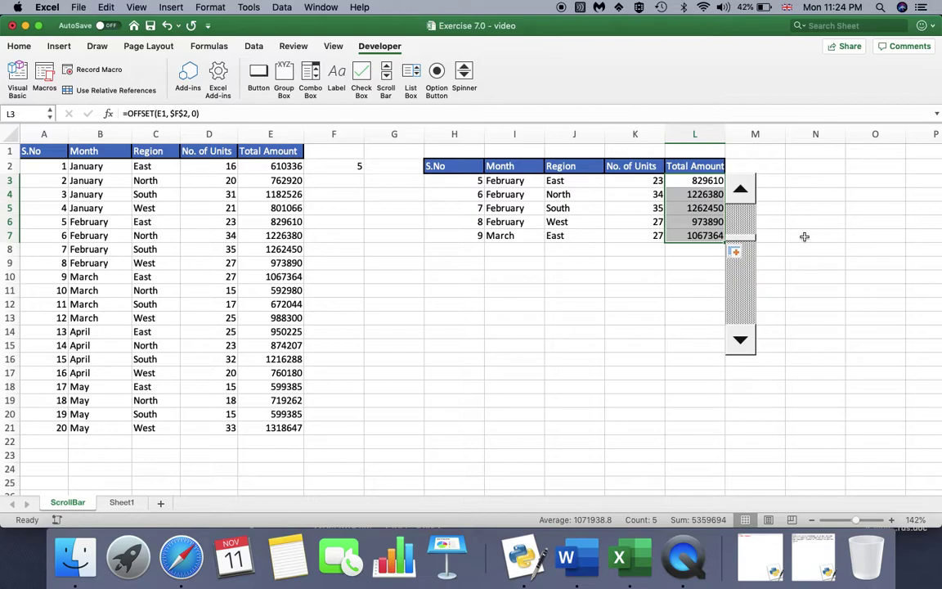
Step: Test the scrollable table by stepping the scroll bar up to 1, down through the records and back to 1
click(742, 188)
click(743, 188)
click(743, 188)
click(743, 188)
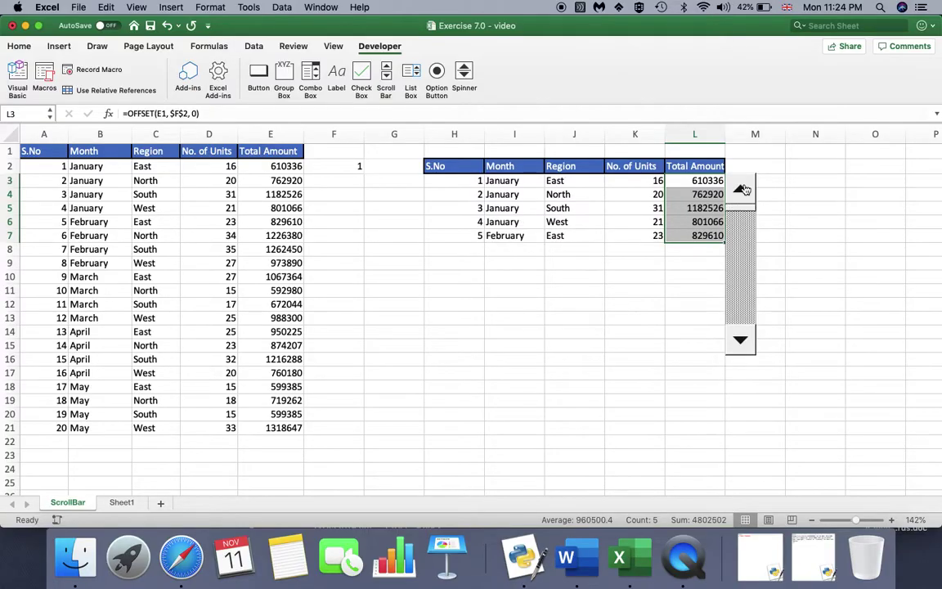
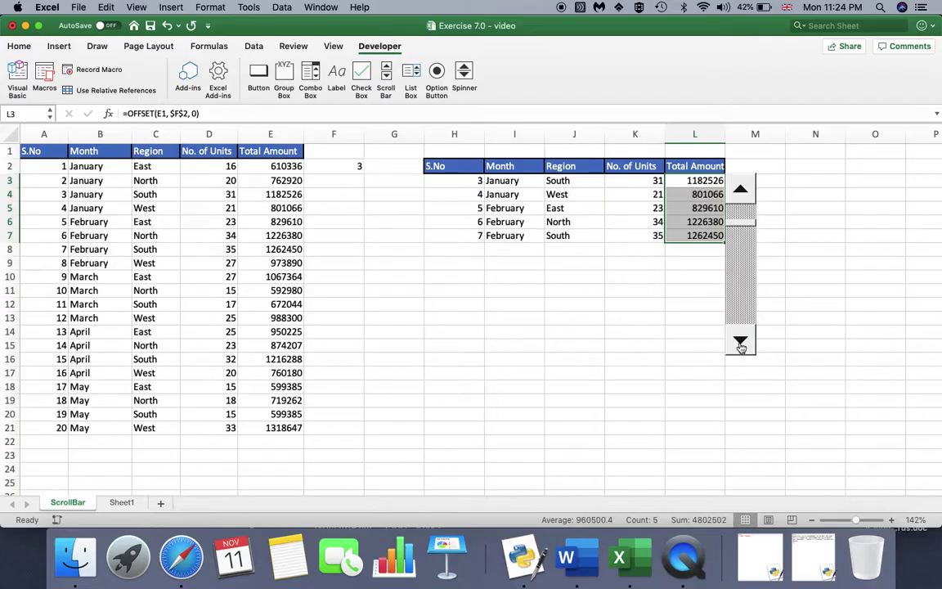
click(740, 347)
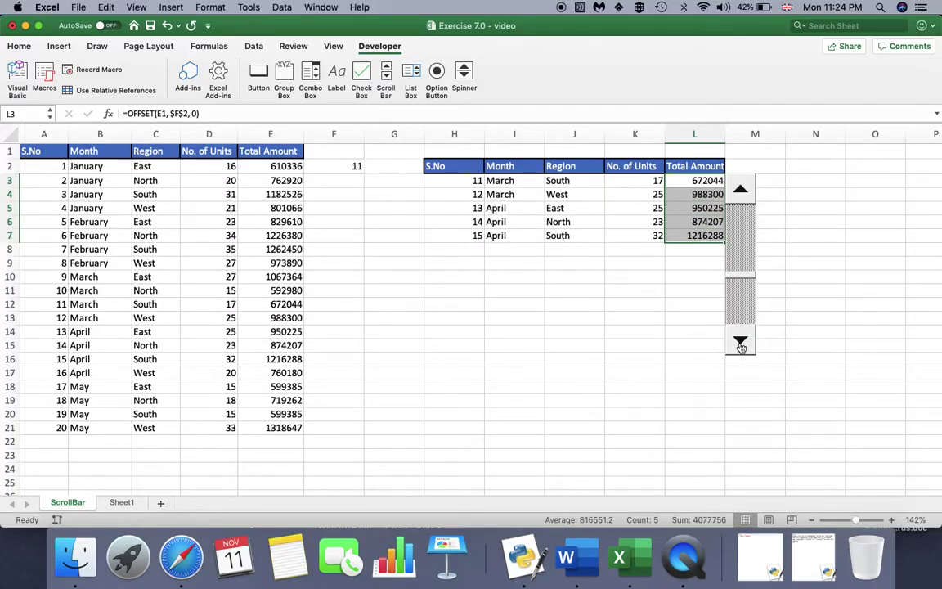
click(740, 346)
drag(742, 190, 744, 193)
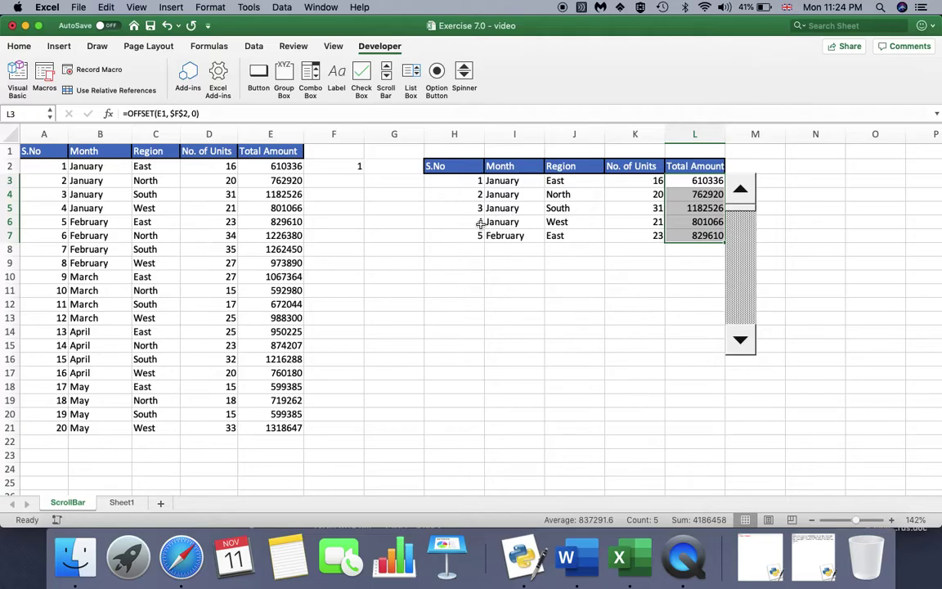
Step: Copy the header row H2:L2 from the ScrollBar sheet and paste it at B12 on Sheet1, below the dashboard title
click(120, 503)
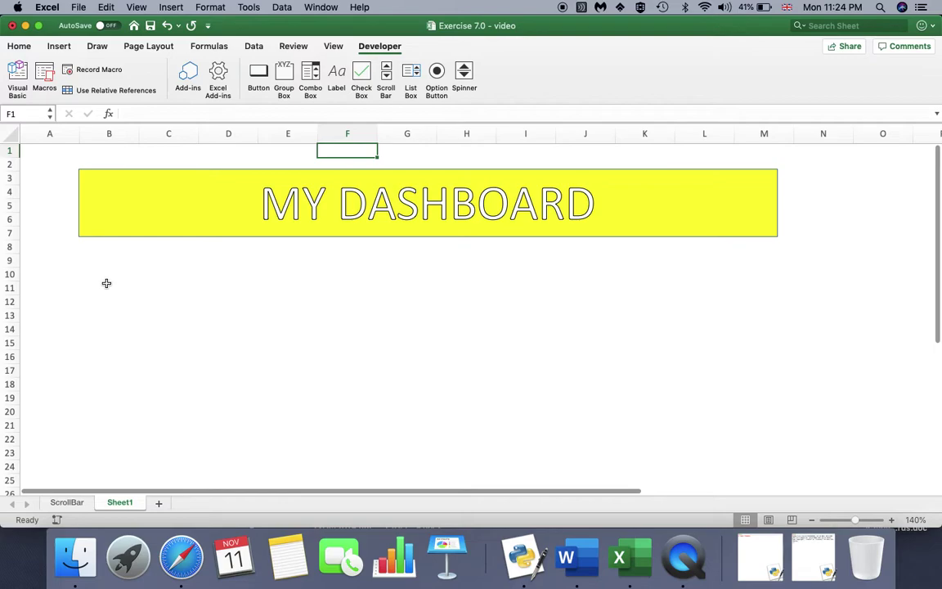
click(71, 503)
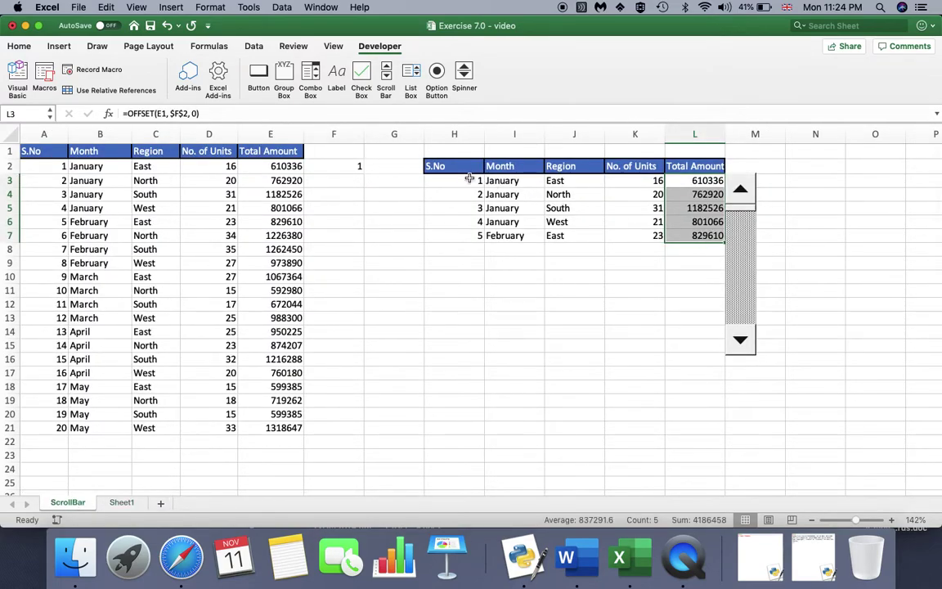
drag(438, 166, 687, 166)
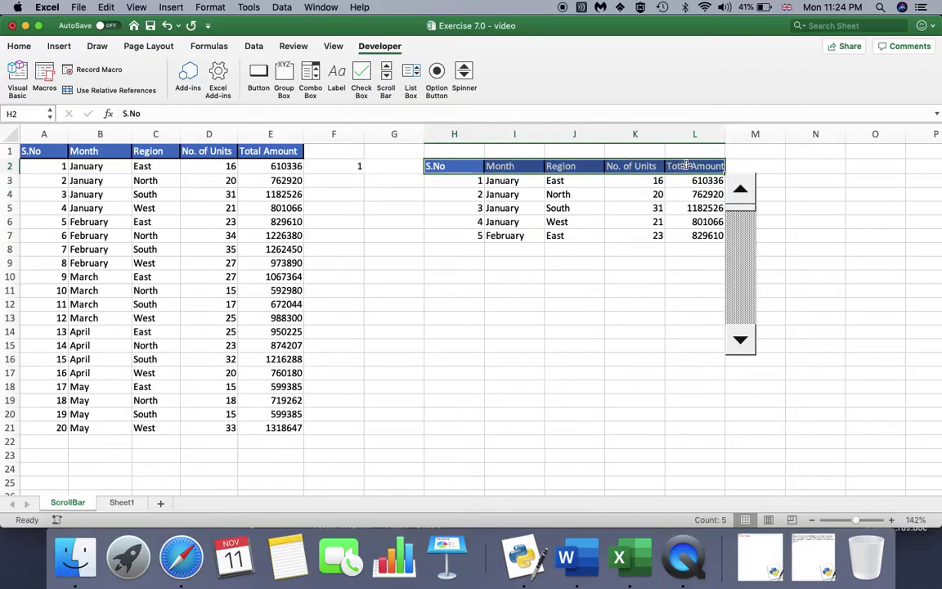
key(super+c)
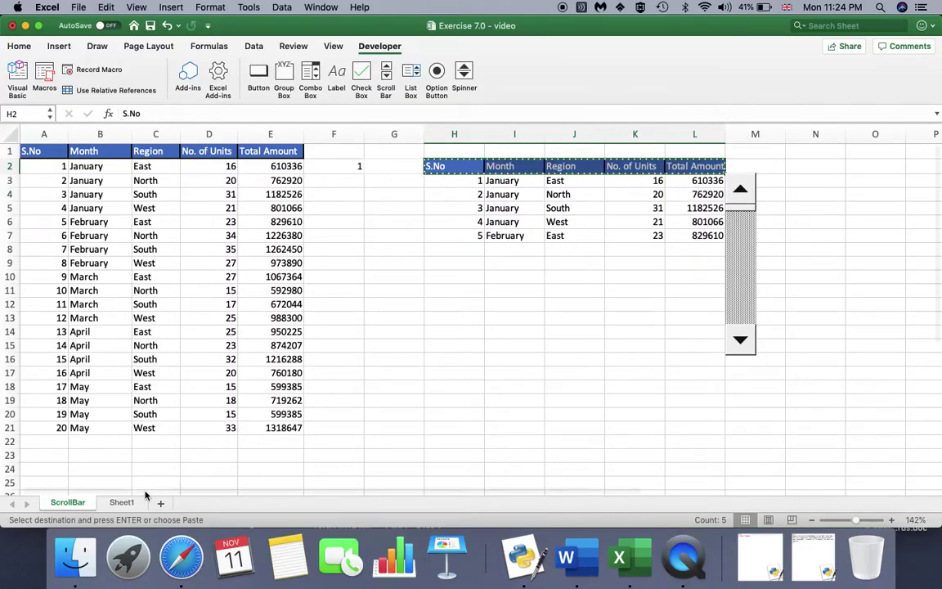
click(121, 502)
click(95, 300)
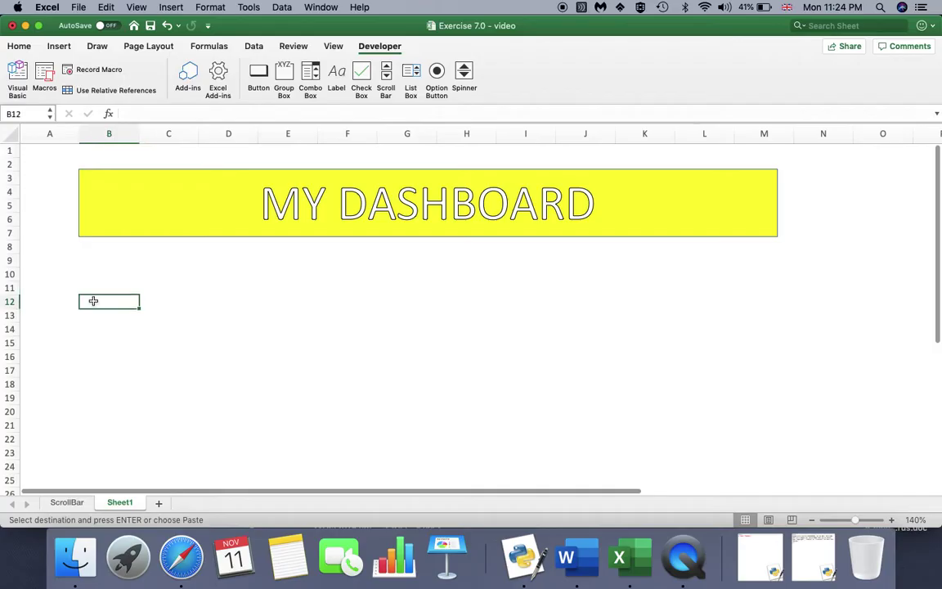
key(super+v)
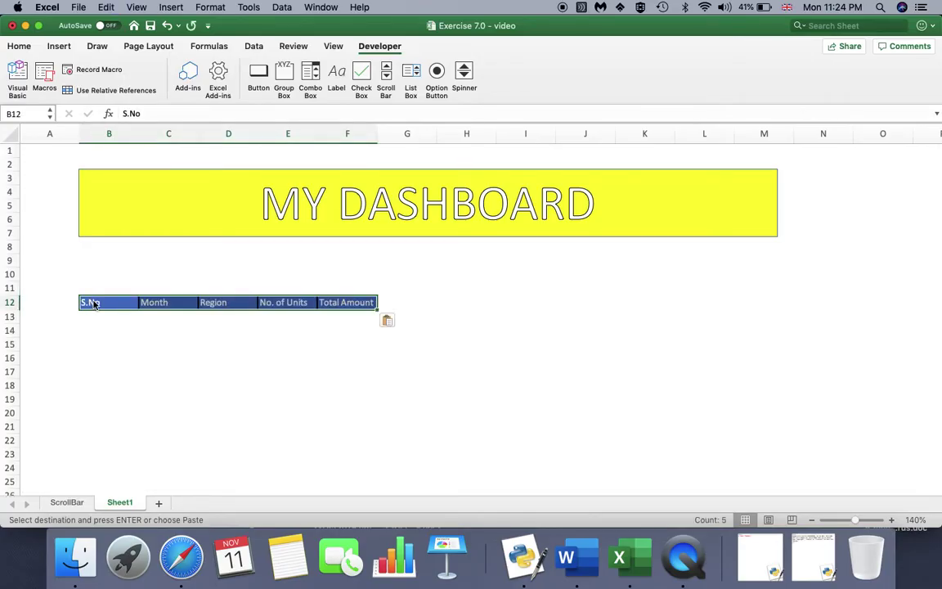
Step: Copy the scroll bar control from the ScrollBar sheet and paste it onto Sheet1
click(67, 502)
click(744, 237)
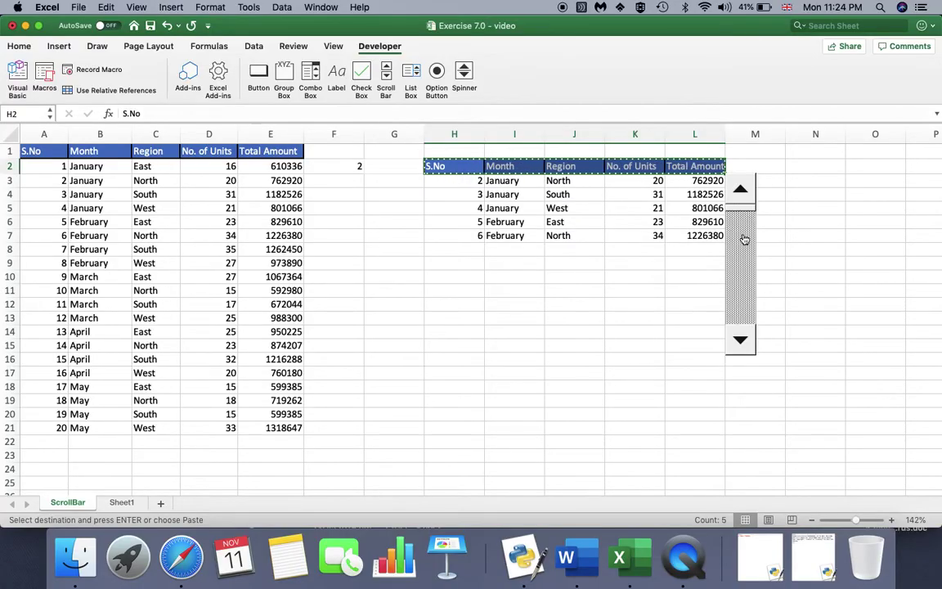
right_click(744, 235)
click(744, 190)
right_click(740, 185)
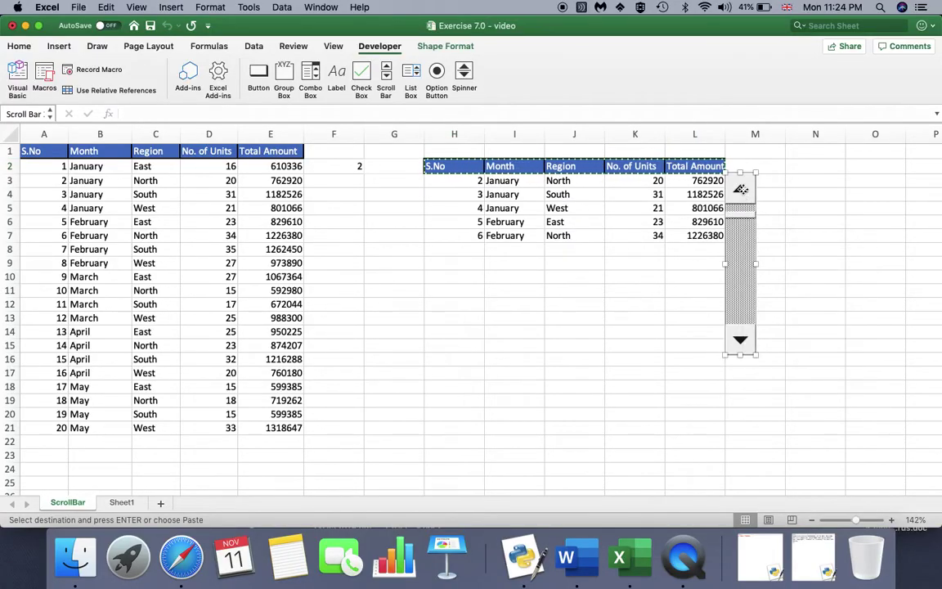
click(773, 209)
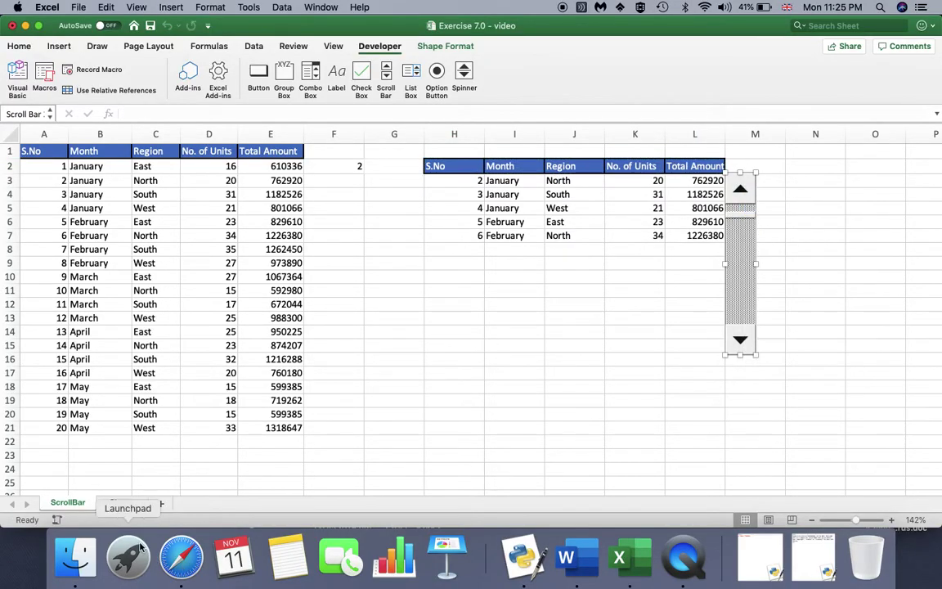
click(120, 503)
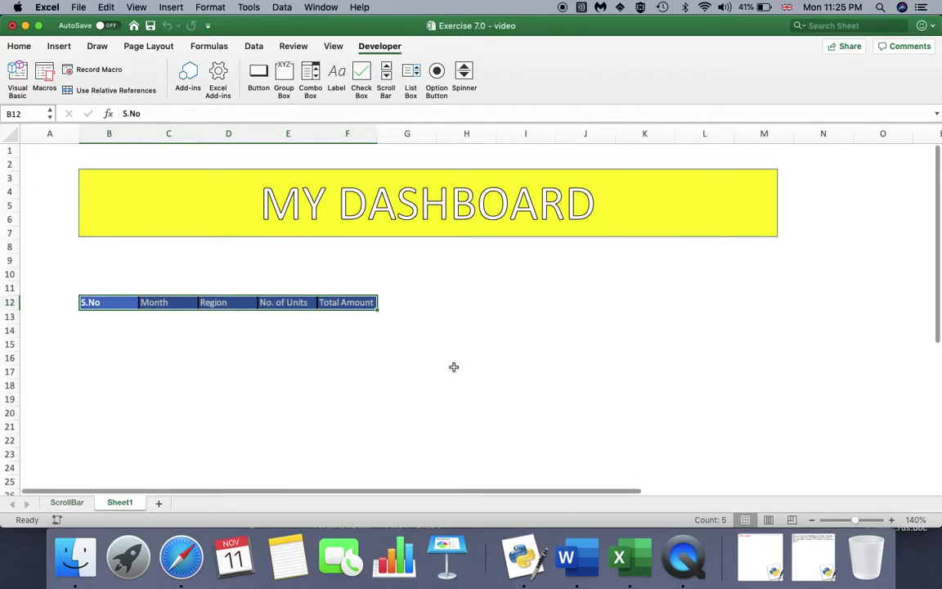
key(super+v)
Step: Position the pasted scroll bar in column G, beside the Total Amount column and starting just below the header row
drag(141, 379, 404, 372)
drag(402, 293, 402, 311)
mouse_move(417, 394)
mouse_down()
mouse_move(403, 393)
mouse_move(393, 361)
mouse_move(415, 389)
mouse_up()
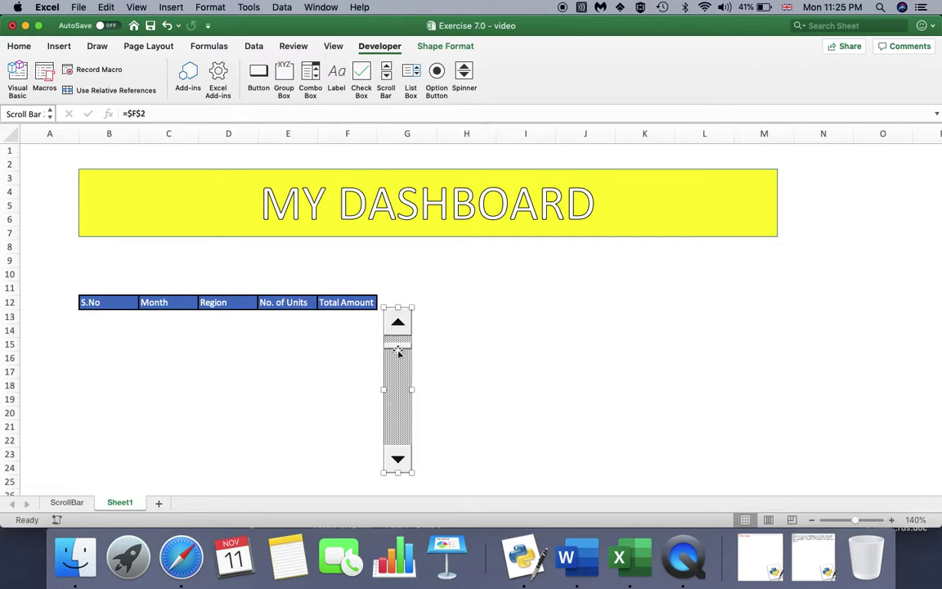
Step: Begin an OFFSET formula in cell B13 of Sheet1, directly under the S.No header
double_click(107, 318)
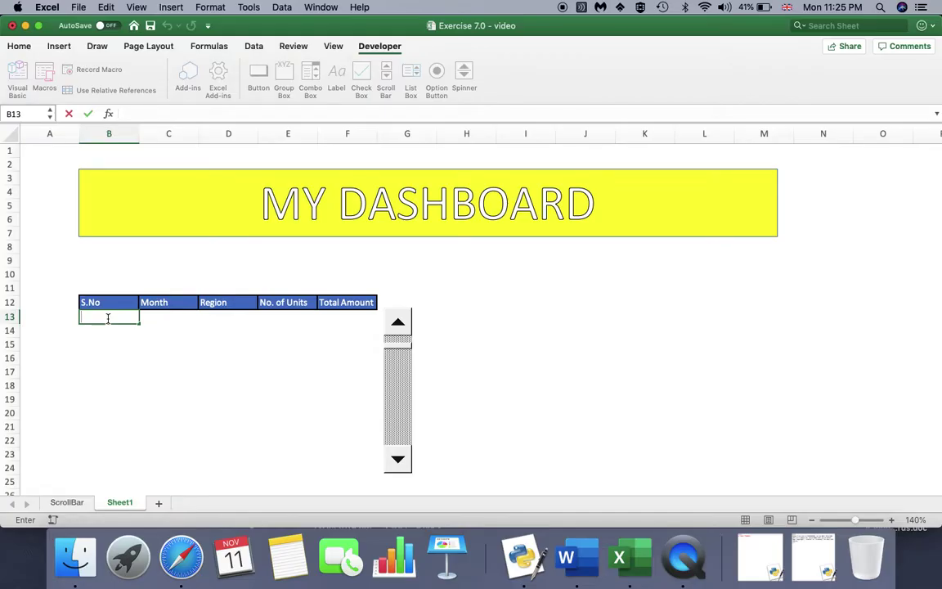
text(=offse)
key(BackSpace)
key(BackSpace)
key(BackSpace)
key(BackSpace)
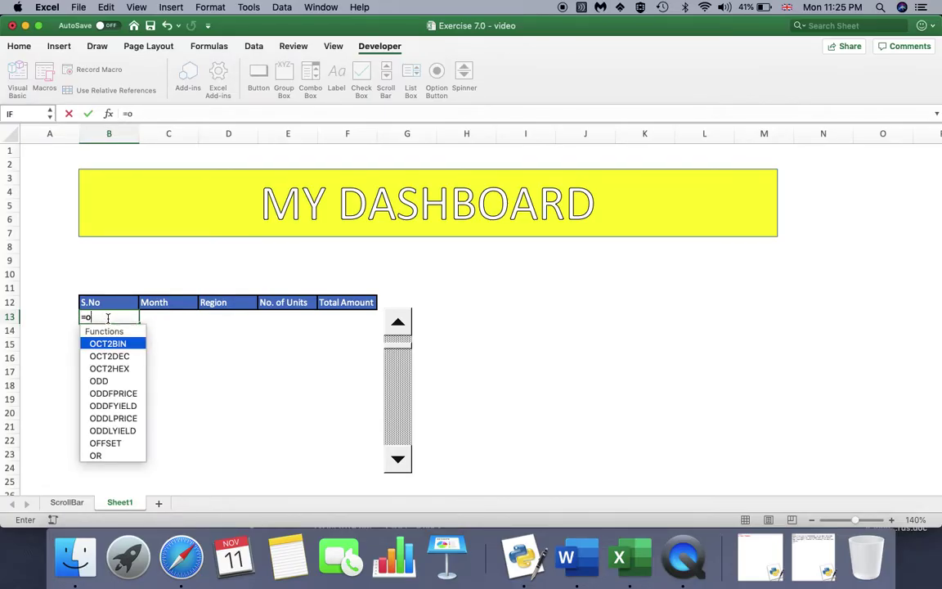
key(BackSpace)
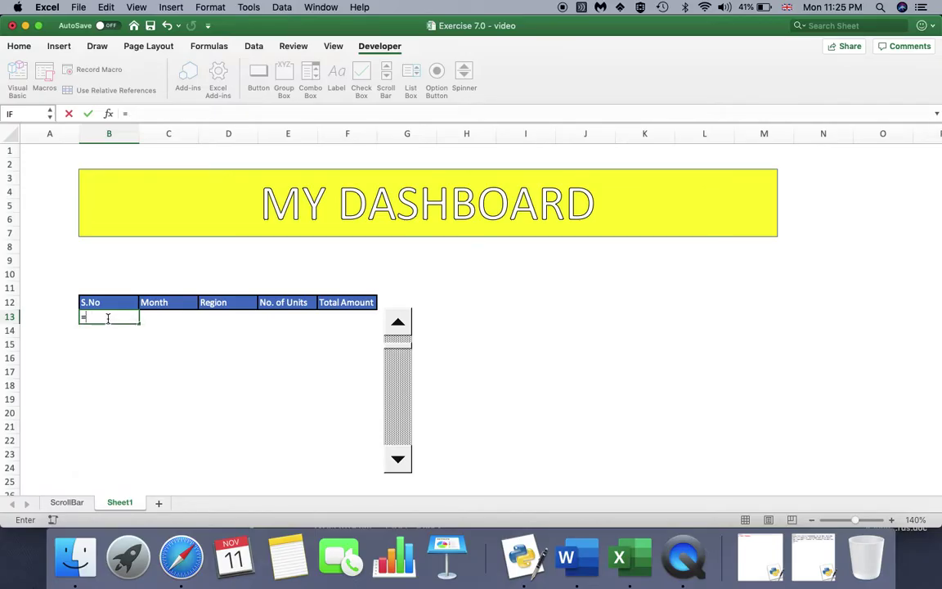
text(O)
key(BackSpace)
text(OFFSET)
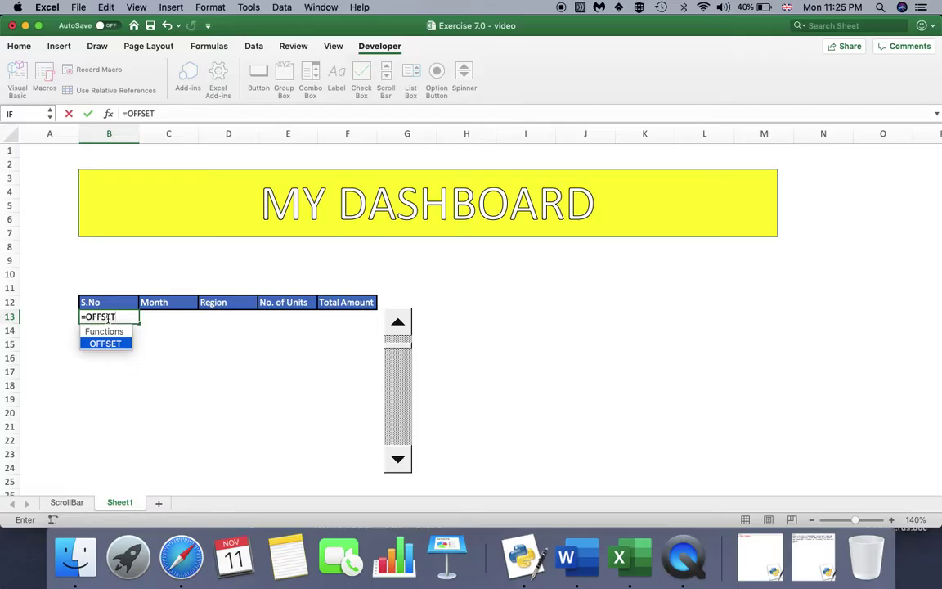
text(()
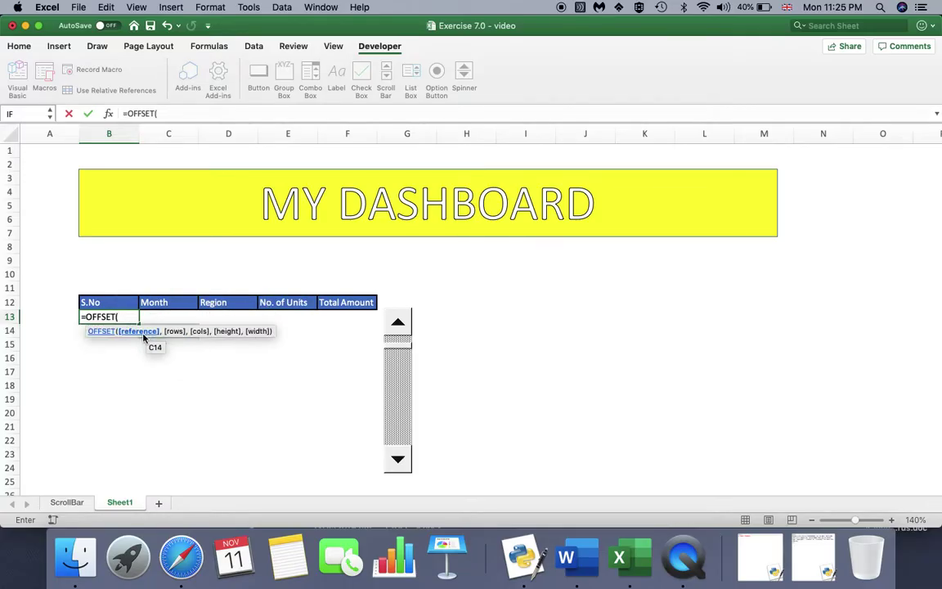
Step: Use cell A1 of the ScrollBar sheet as the OFFSET reference argument, entered absolutely as ScrollBar!$A$1
click(67, 502)
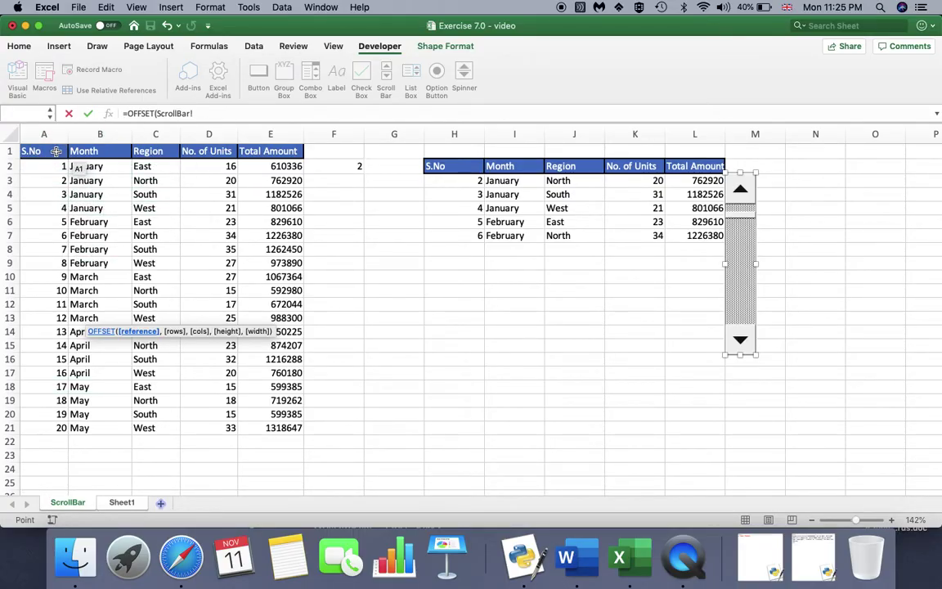
click(56, 152)
key(F4)
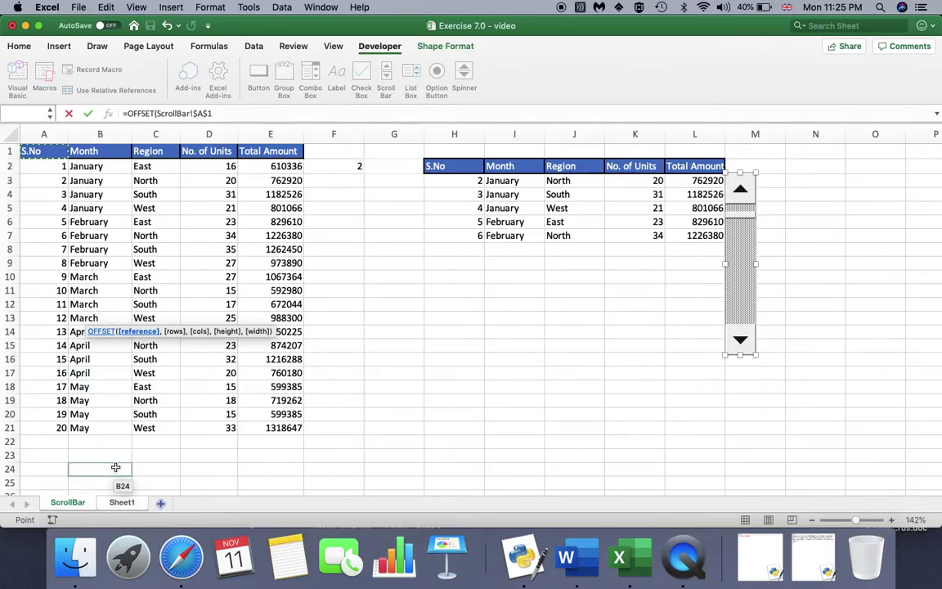
key(Return)
key(Return)
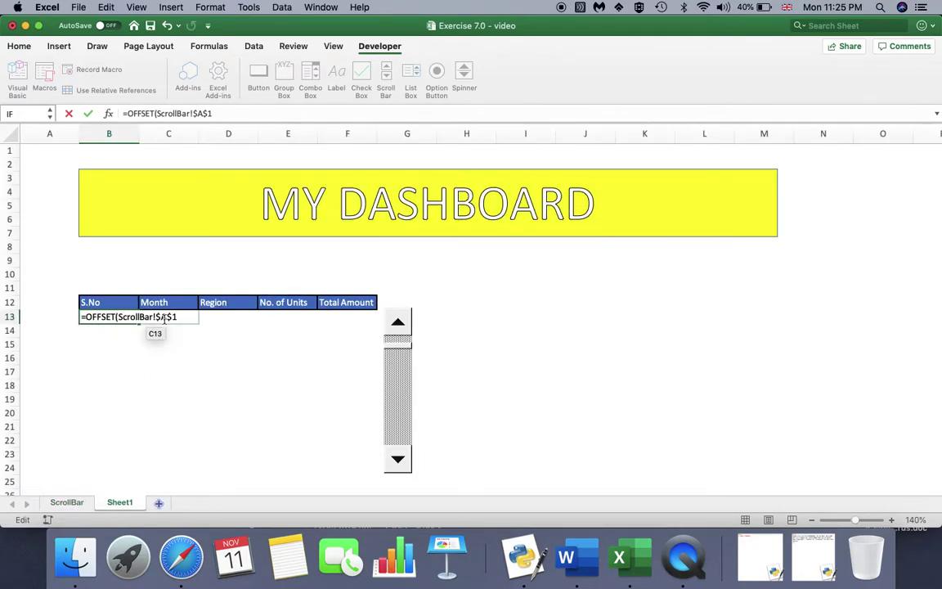
Step: Add the ScrollBar sheet's cell F2 as the formula's rows argument, entered as ScrollBar!$F$2
text(,)
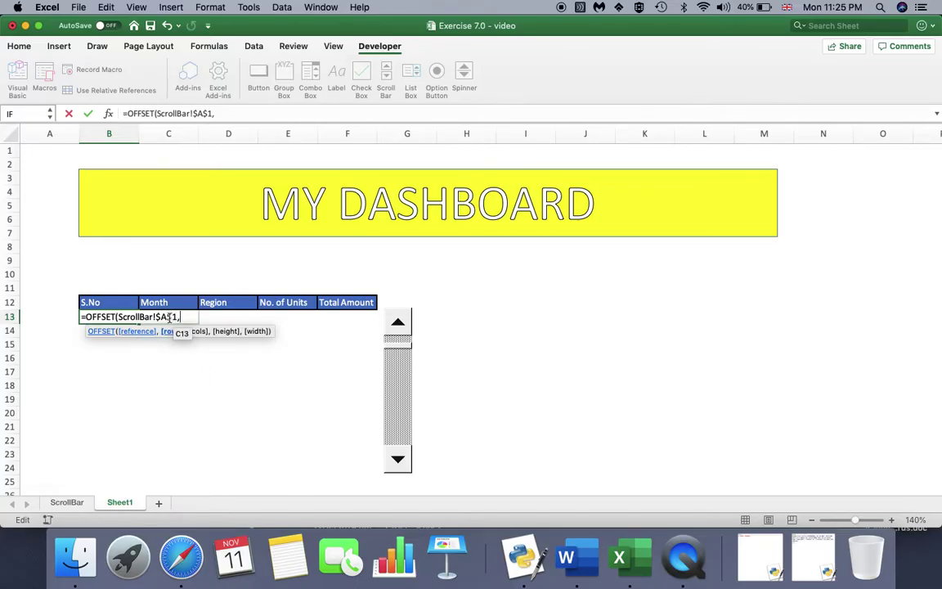
drag(119, 317, 153, 316)
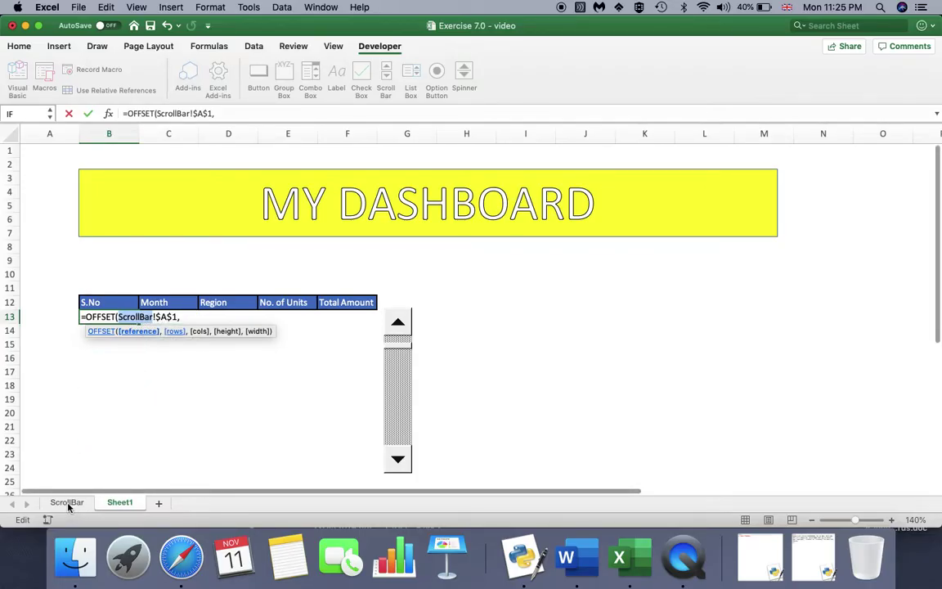
click(190, 317)
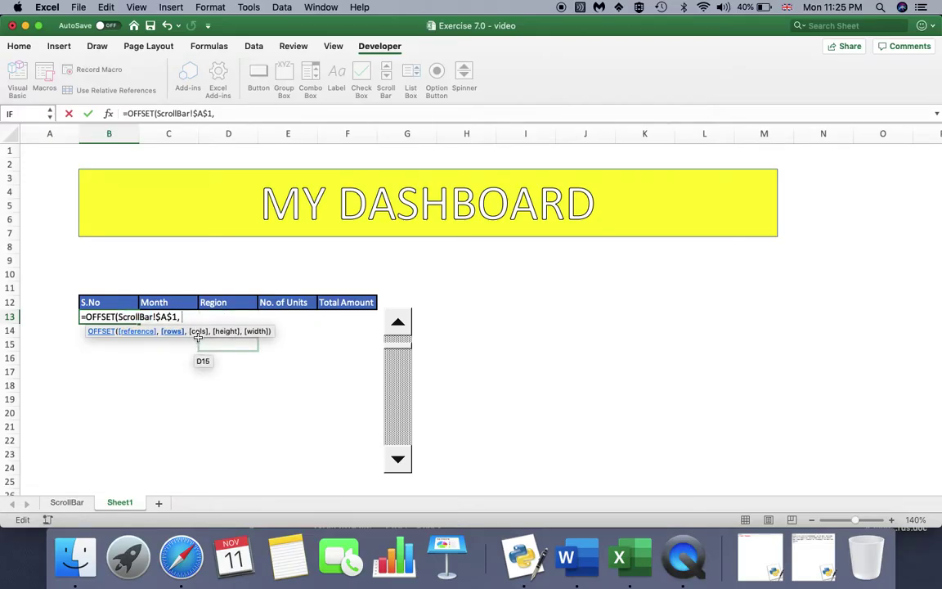
click(67, 502)
click(358, 166)
key(Return)
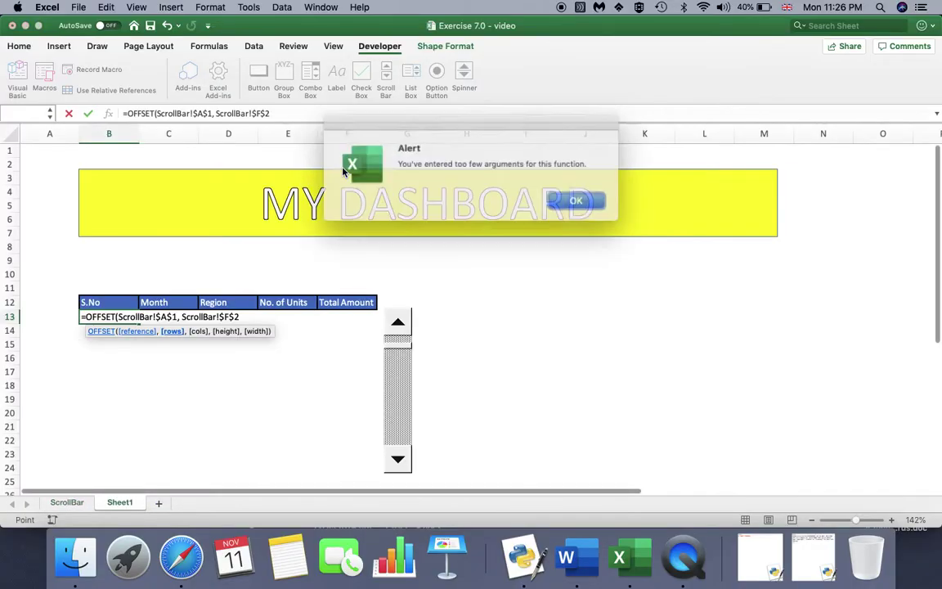
key(Return)
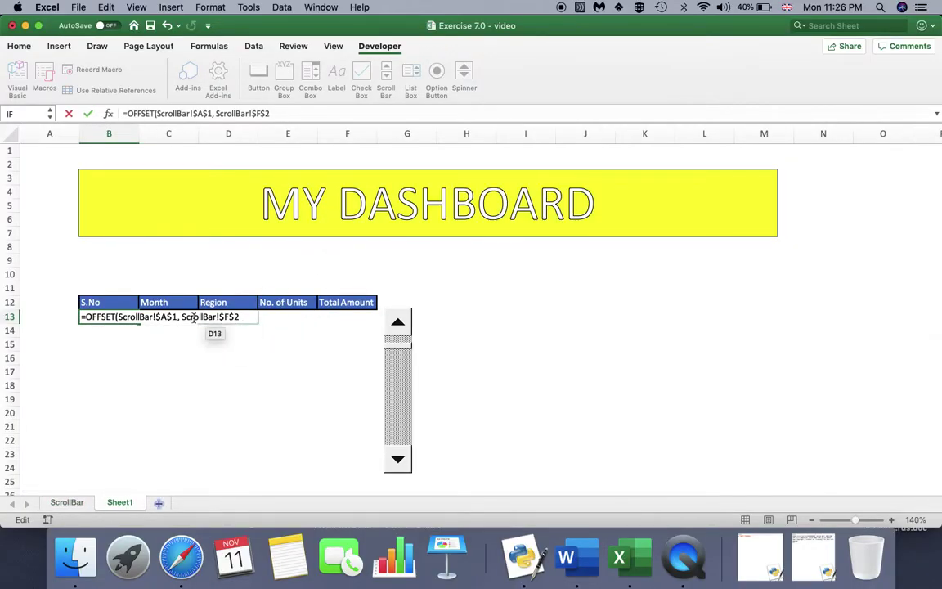
drag(183, 317, 218, 318)
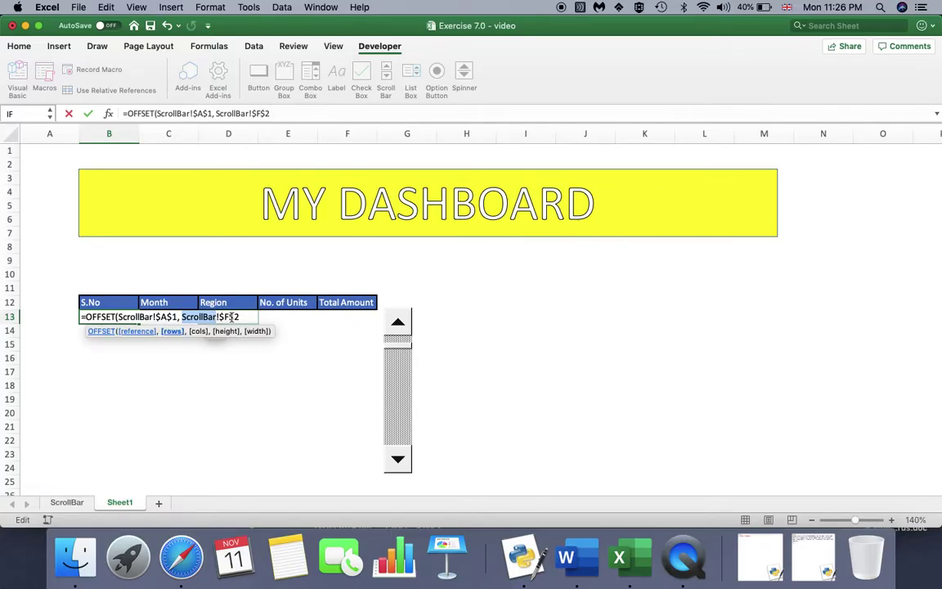
click(219, 318)
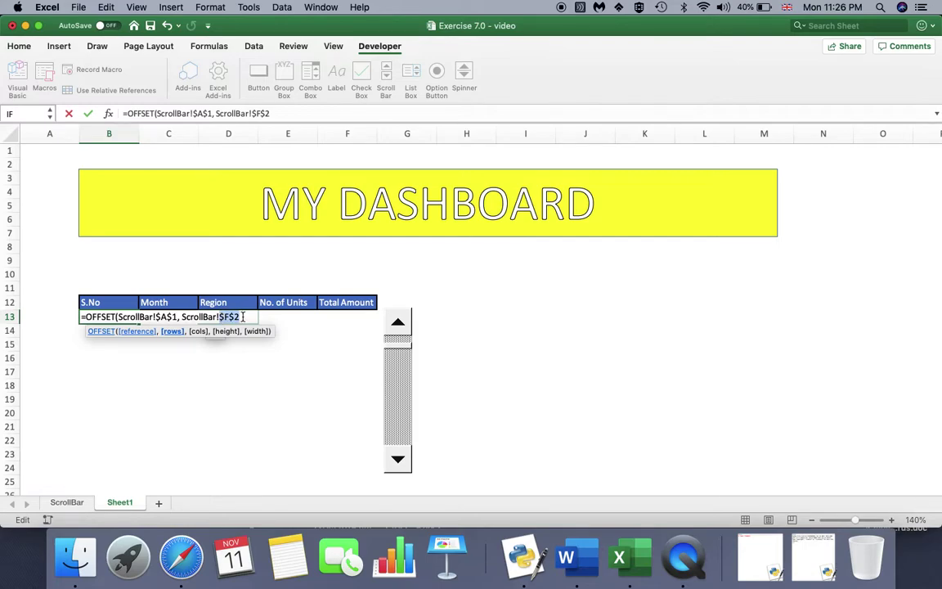
Step: Make the A1 reference relative, set the cols argument to 0 and complete the formula as =OFFSET(ScrollBar!A1, ScrollBar!$F$2, 0)
click(160, 317)
key(BackSpace)
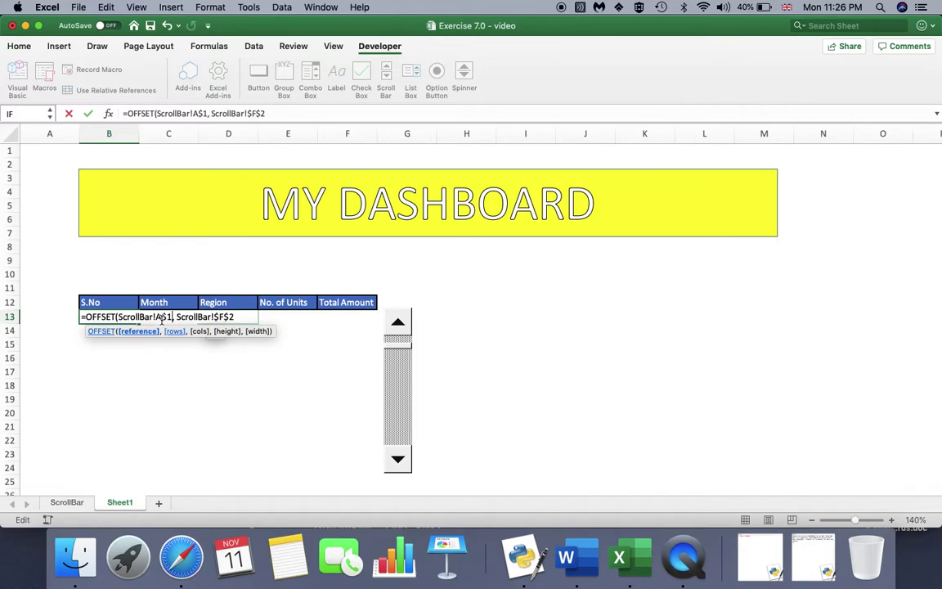
click(161, 317)
key(Delete)
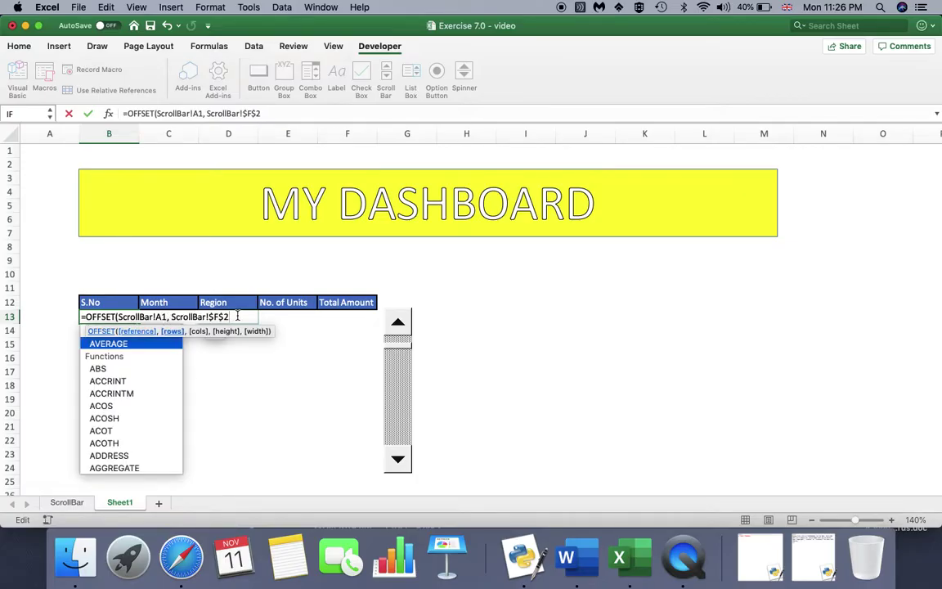
key(End)
text(, 0)
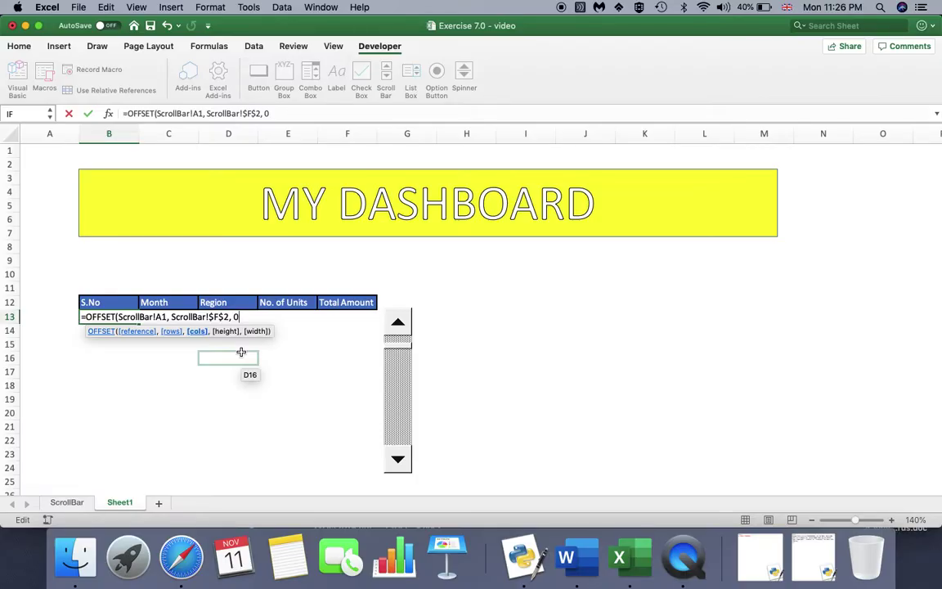
text())
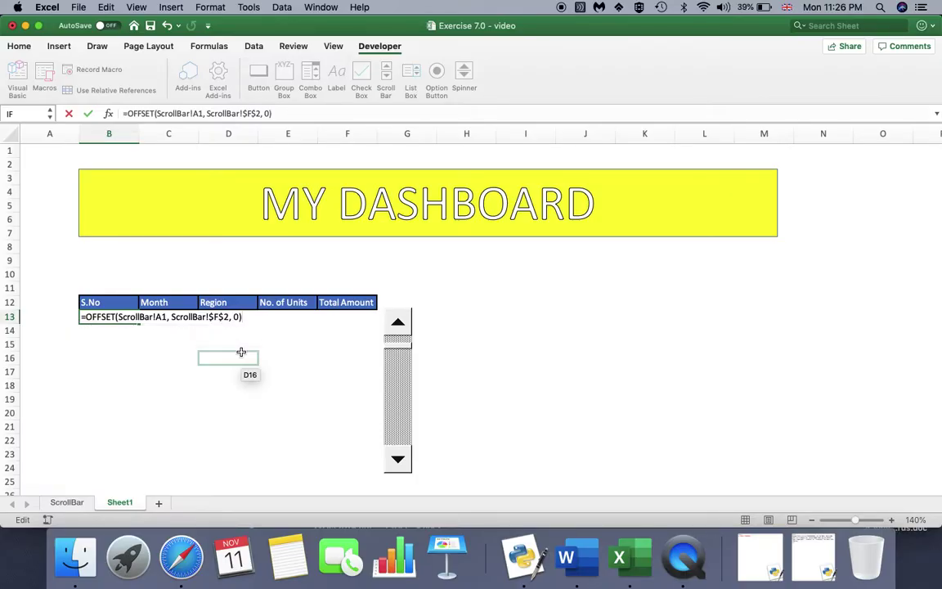
key(Return)
Step: Fill the B13 formula down to B18 and across the first data row to F13
click(117, 321)
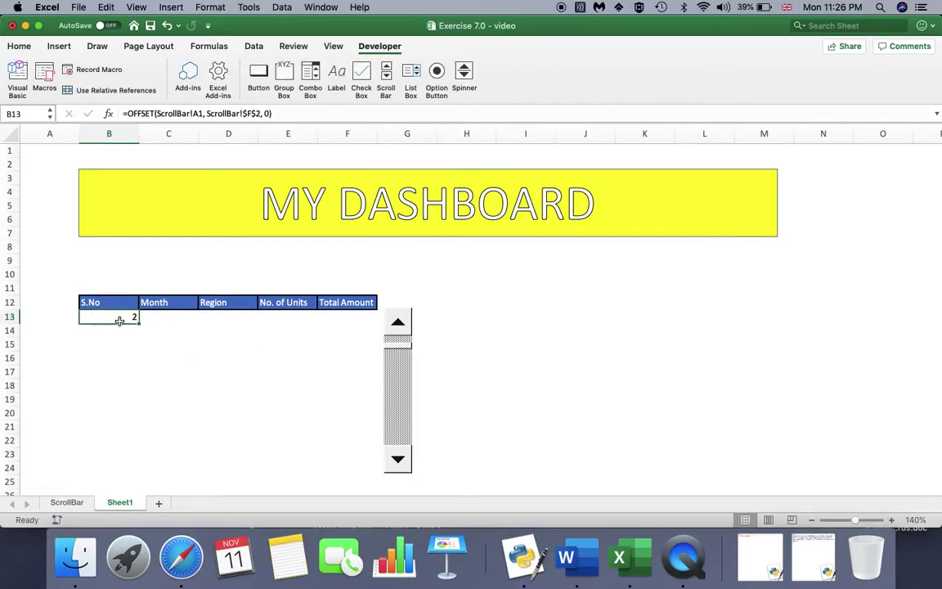
drag(137, 325, 135, 390)
click(136, 320)
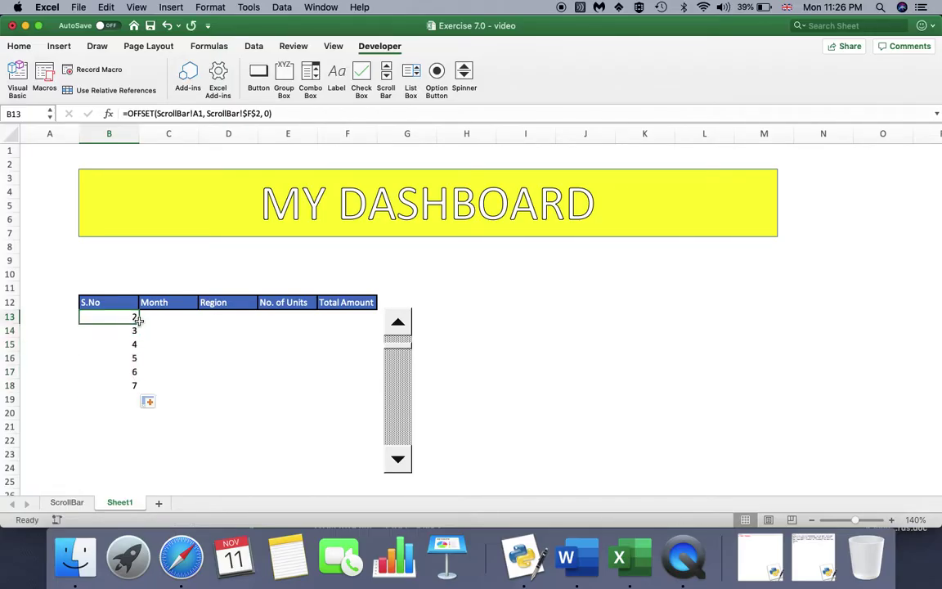
drag(138, 322, 368, 332)
Step: Fill the Month, Region, No. of Units and Total Amount formulas from row 13 down to row 18
click(182, 318)
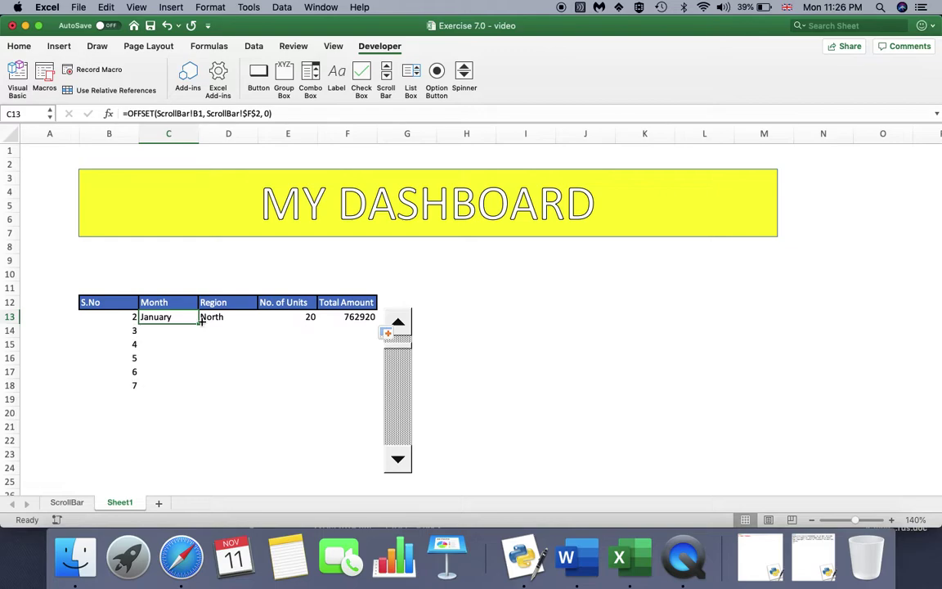
drag(200, 326, 194, 391)
click(229, 317)
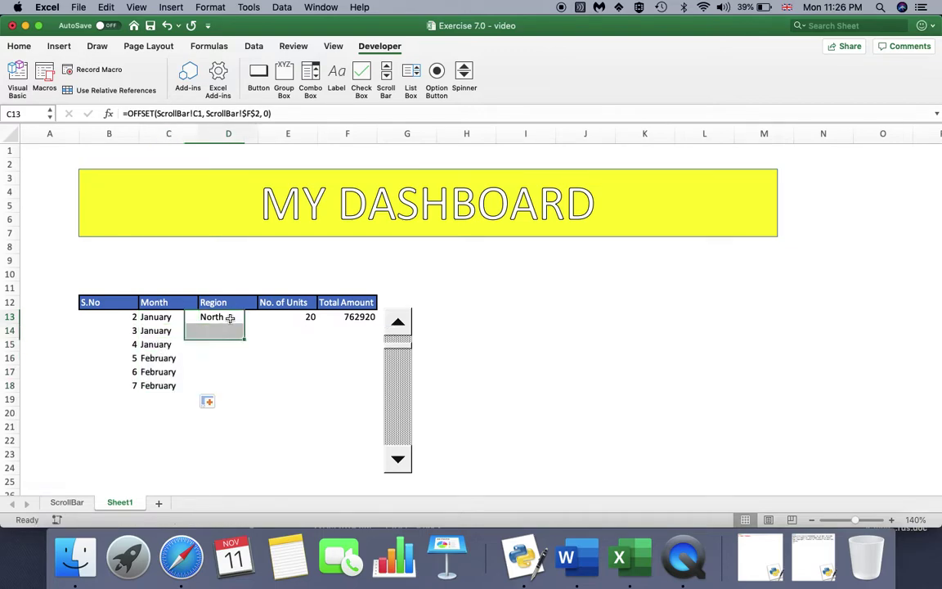
drag(255, 324, 254, 389)
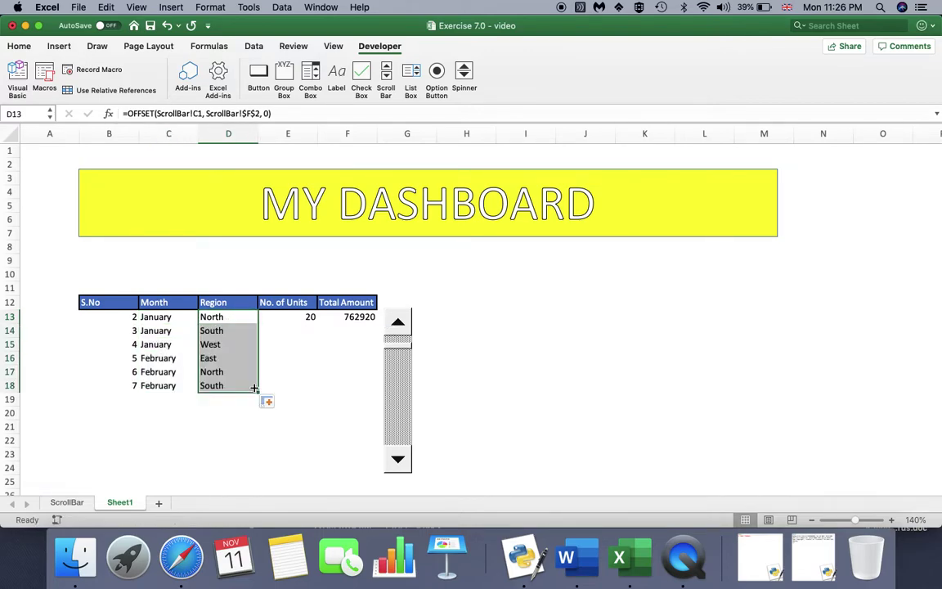
click(274, 317)
drag(317, 324, 311, 389)
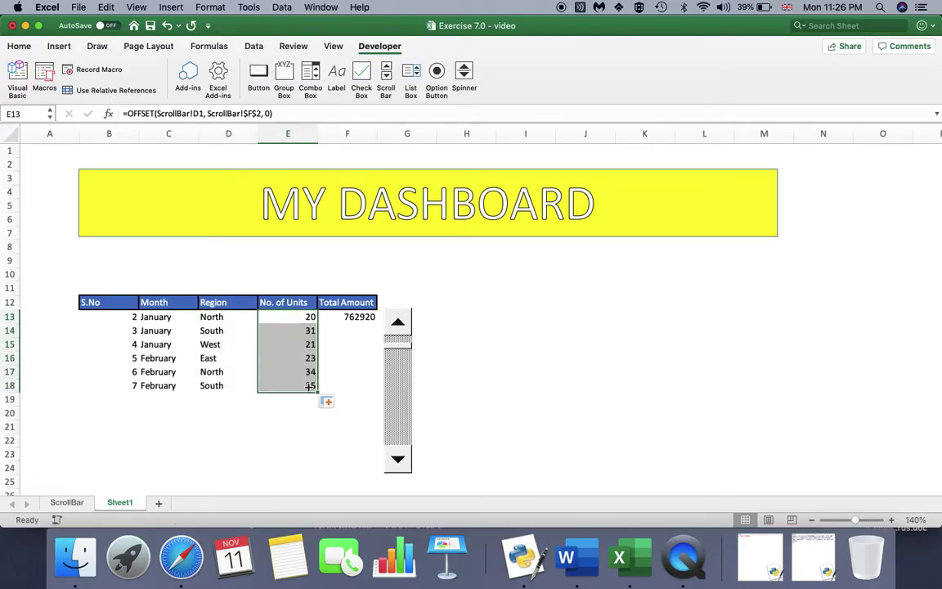
click(351, 319)
drag(376, 324, 375, 390)
Step: Test the dashboard scroll bar by moving it down and back up while checking the table and cell F2
click(400, 378)
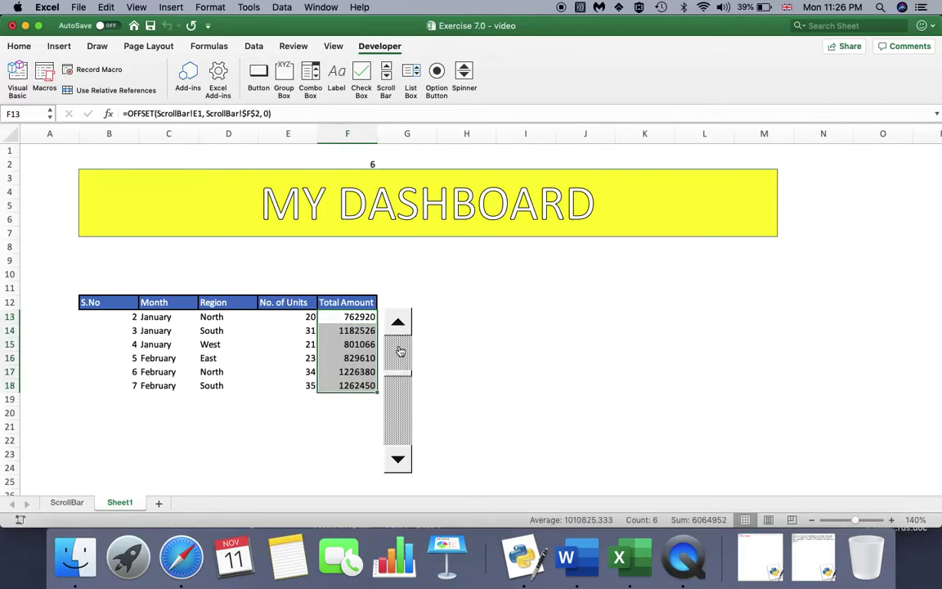
click(399, 321)
click(398, 460)
click(397, 462)
click(398, 462)
click(396, 463)
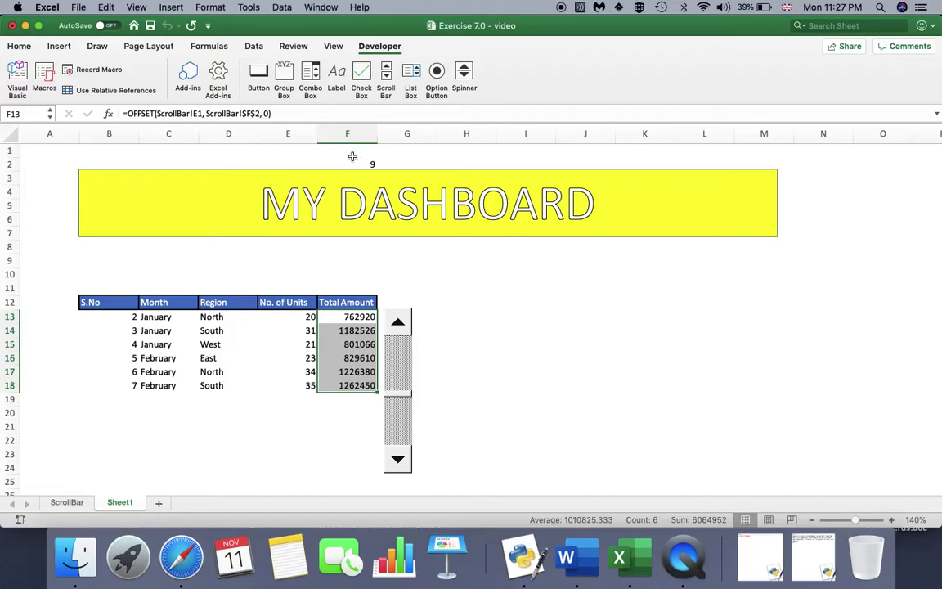
click(399, 323)
click(399, 323)
click(399, 323)
Step: Change the dashboard scroll bar's cell link to ScrollBar!$F$2 in its control format settings
right_click(399, 347)
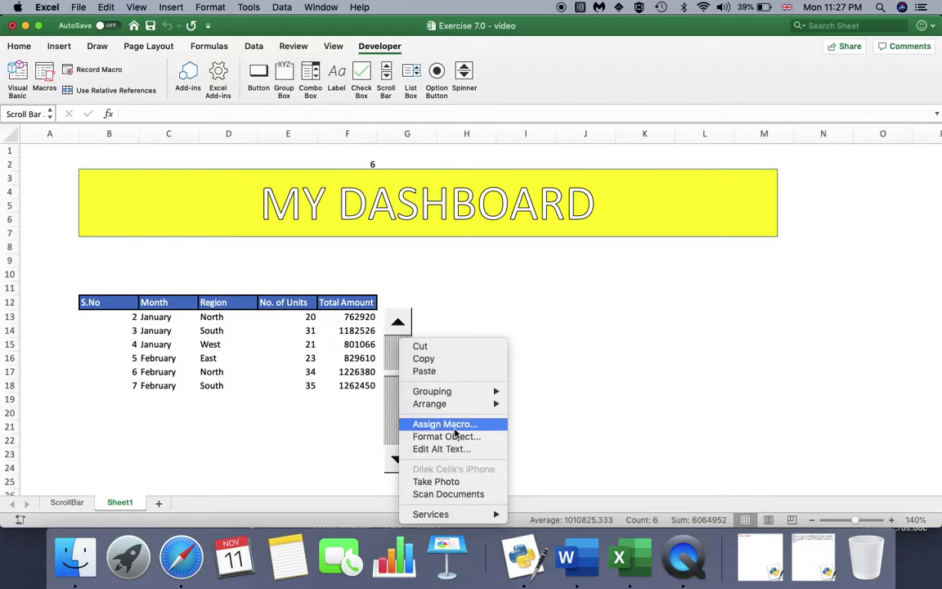
click(404, 321)
right_click(405, 321)
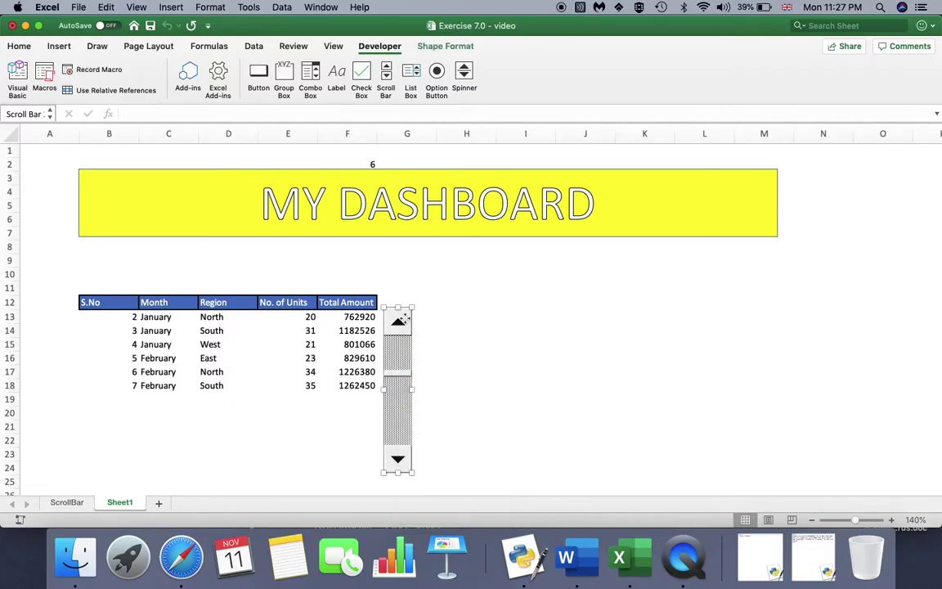
click(466, 415)
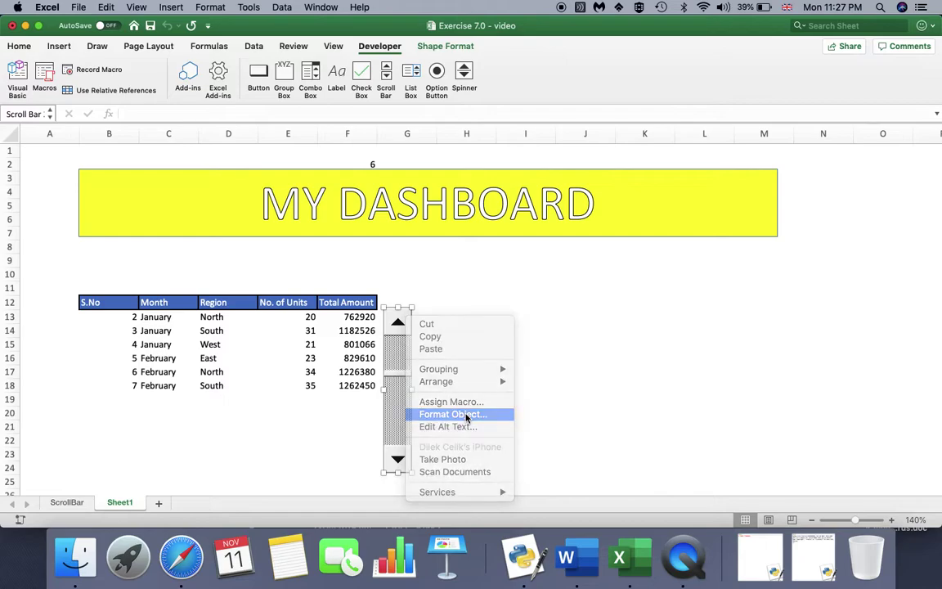
drag(459, 80, 585, 157)
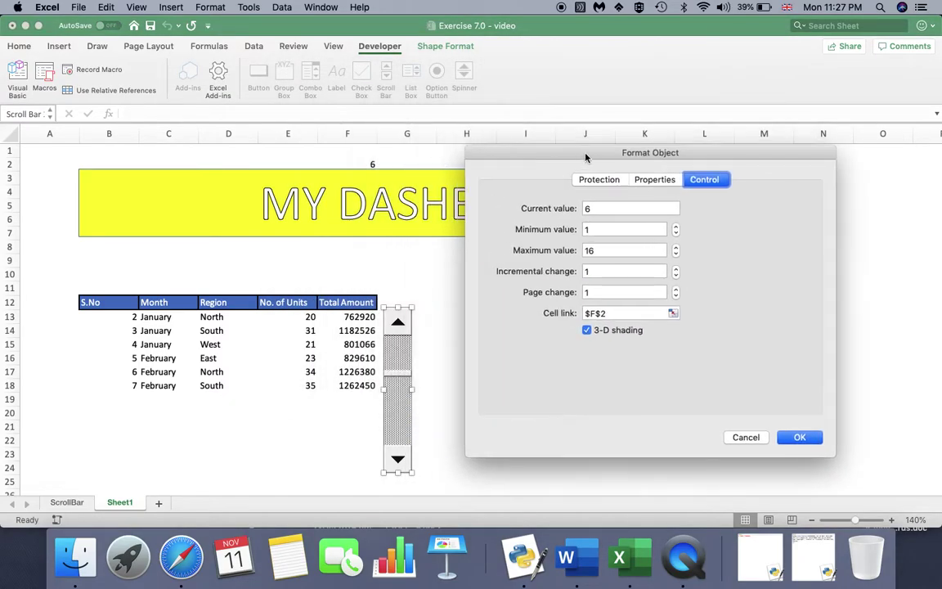
click(586, 313)
drag(587, 313, 610, 313)
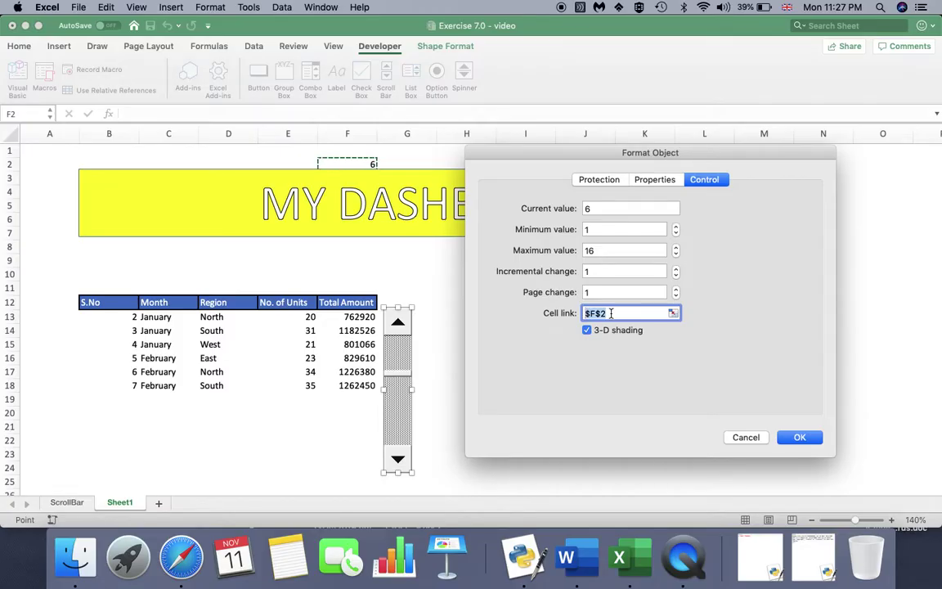
click(586, 315)
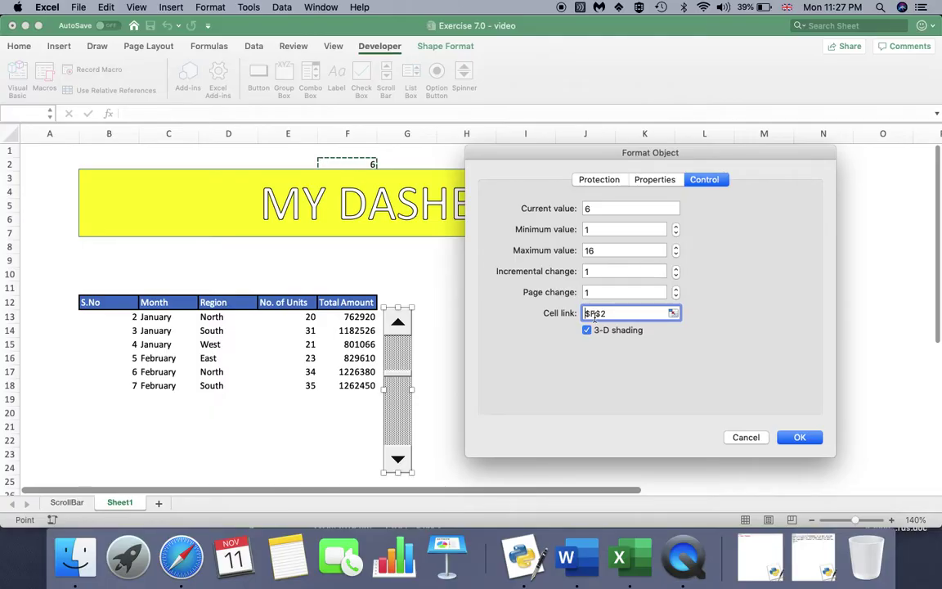
text(Scroo)
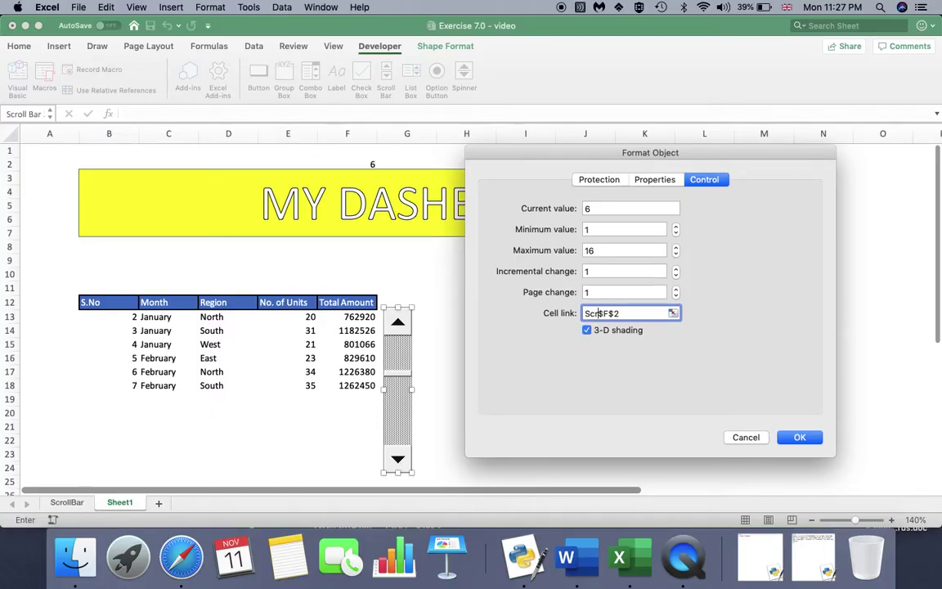
key(BackSpace)
text(llBar!)
drag(624, 314, 584, 313)
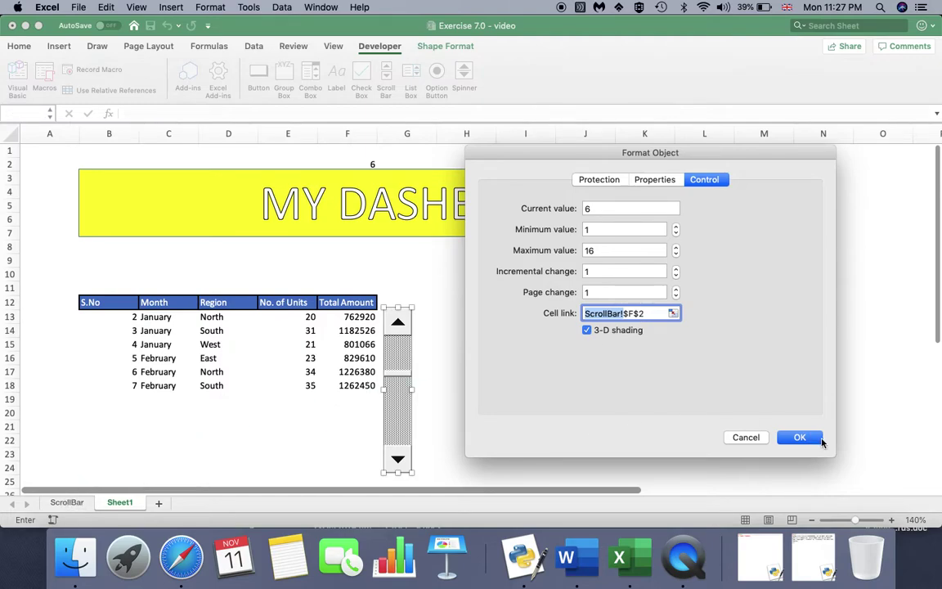
click(800, 438)
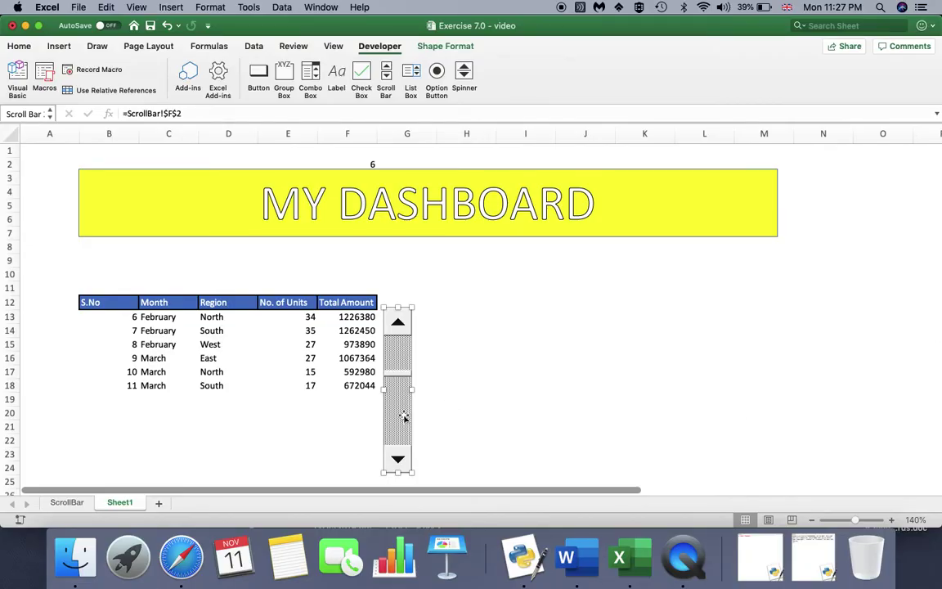
Step: Test the relinked scroll bar by scrolling the dashboard table up and back down
click(441, 328)
click(398, 321)
click(400, 322)
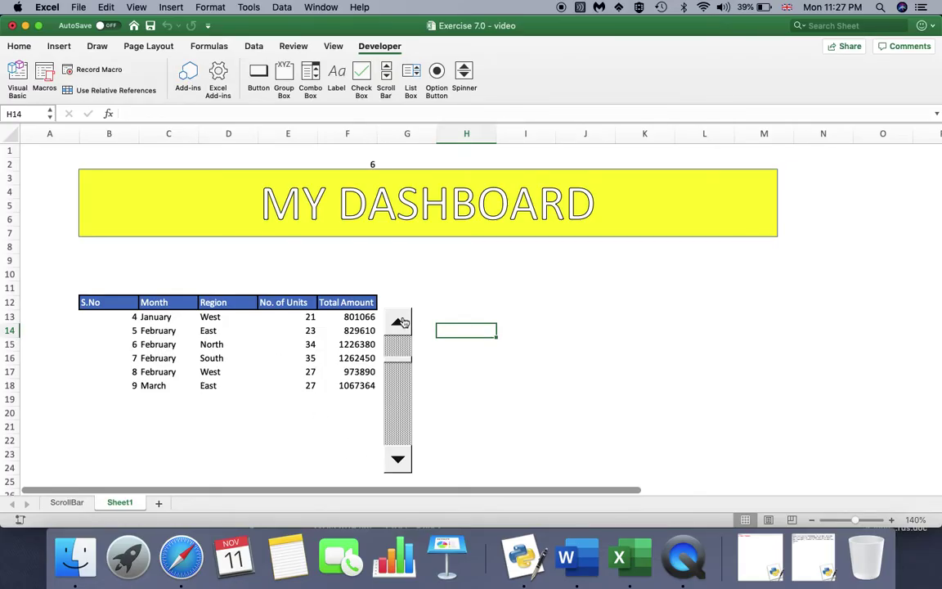
click(401, 321)
click(401, 321)
click(401, 321)
click(397, 459)
click(398, 459)
click(397, 459)
click(398, 459)
click(397, 459)
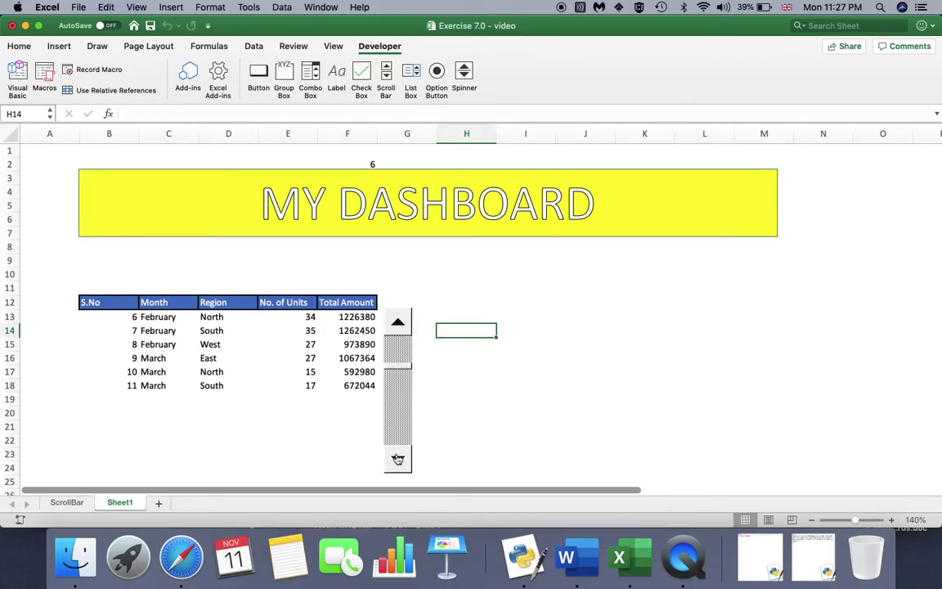
Step: Shrink the scroll bar to span rows 13 to 18, make it narrower and place it against the table's Total Amount column
right_click(403, 409)
key(Escape)
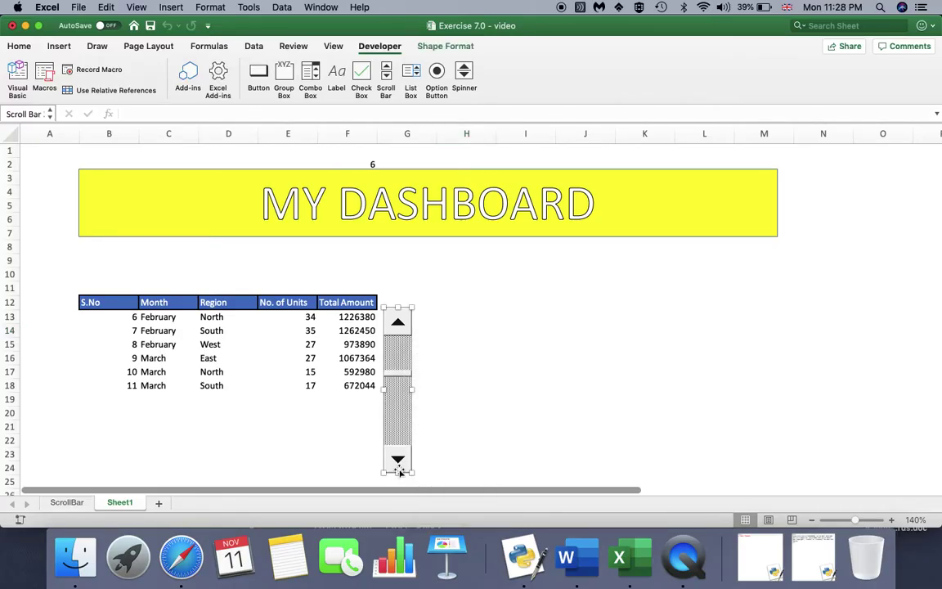
drag(398, 471, 398, 390)
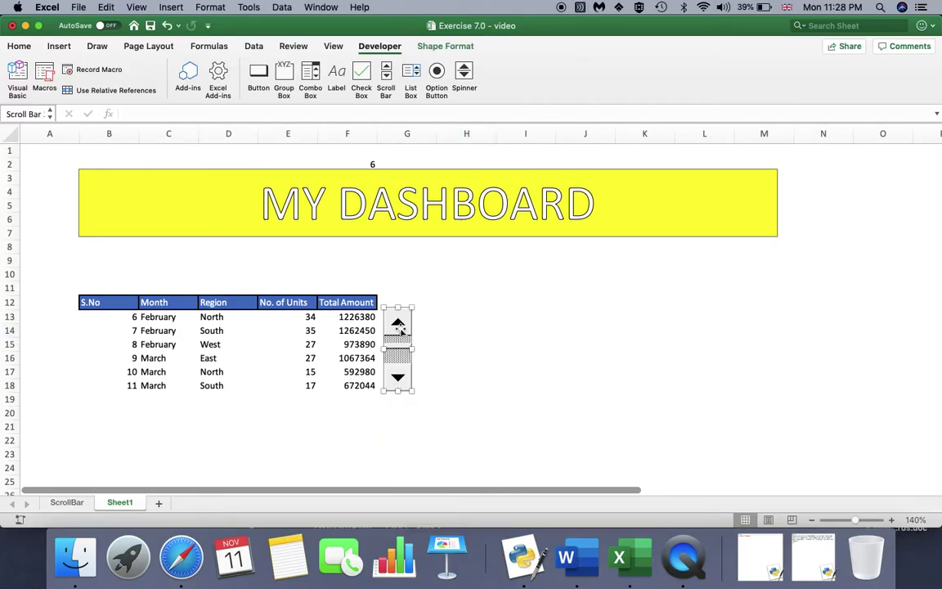
drag(397, 308, 391, 296)
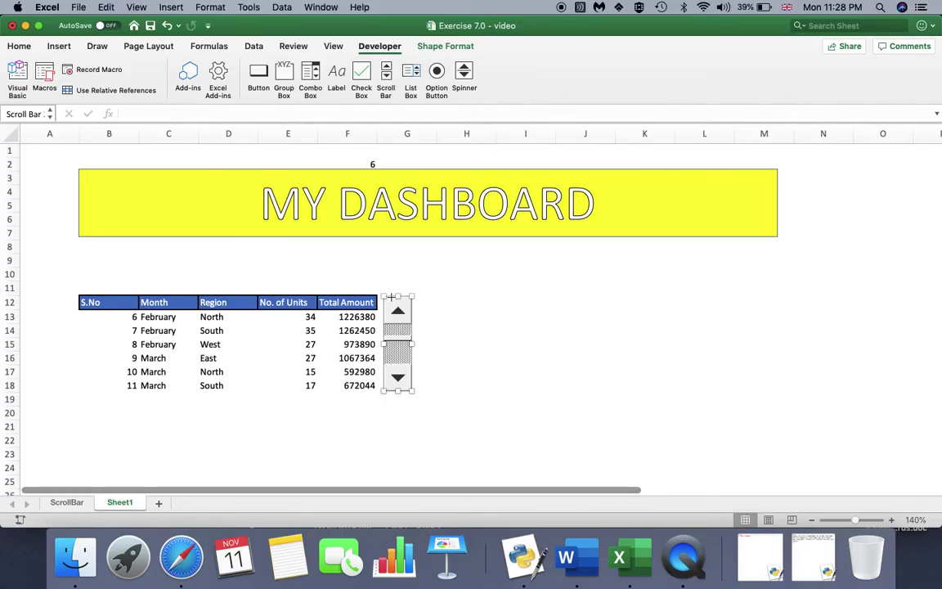
drag(415, 343, 389, 352)
drag(389, 297, 389, 310)
click(437, 373)
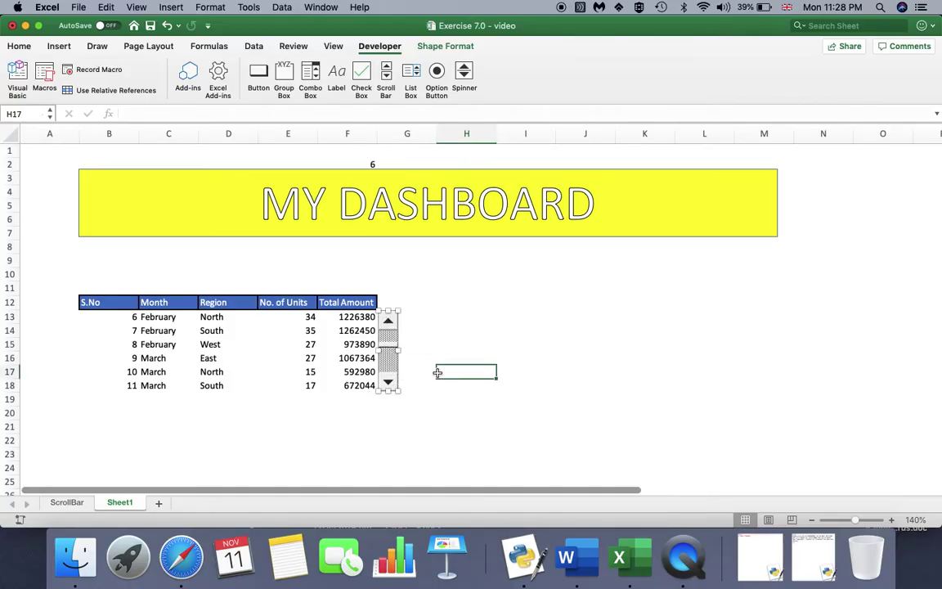
Step: Check the resized scroll bar by scrolling the table down one row and back up to the first record
click(390, 384)
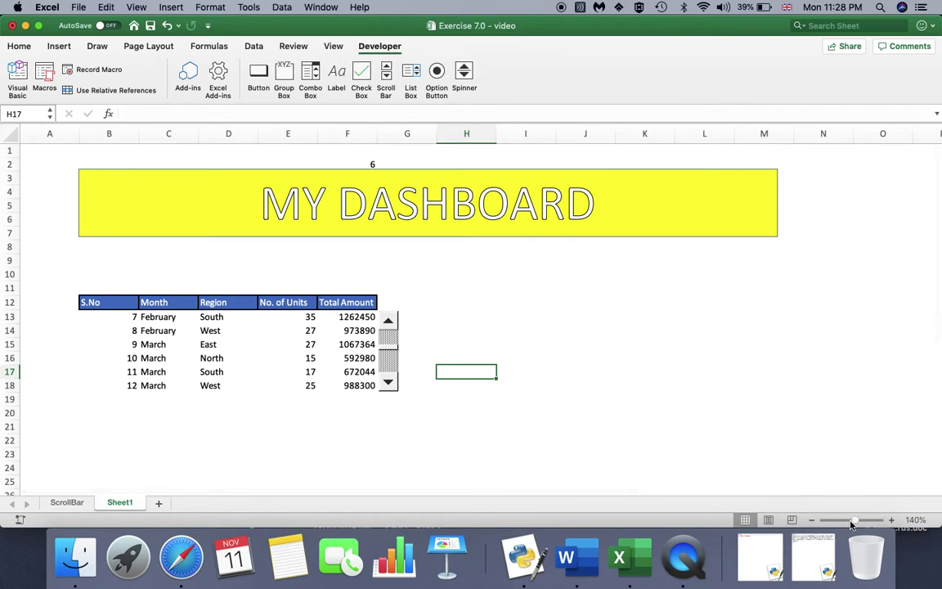
drag(852, 521, 849, 521)
click(255, 254)
click(255, 254)
click(255, 254)
click(255, 254)
click(255, 255)
click(256, 254)
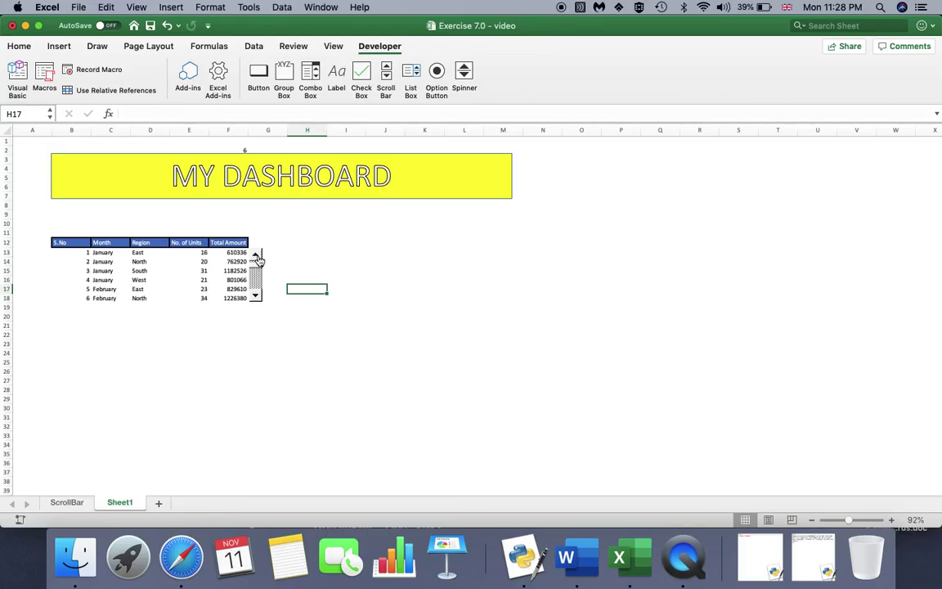